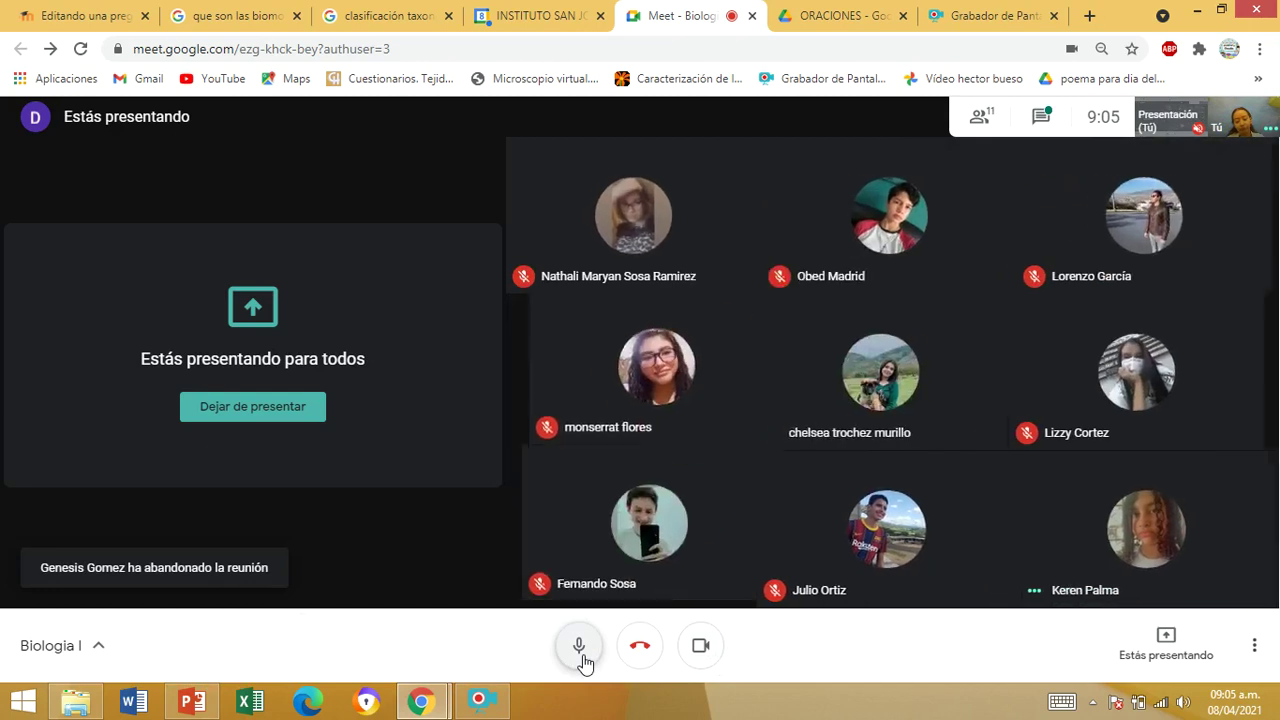
Mute the microphone and leave the Biologia I Google Meet call
left_click(580, 656)
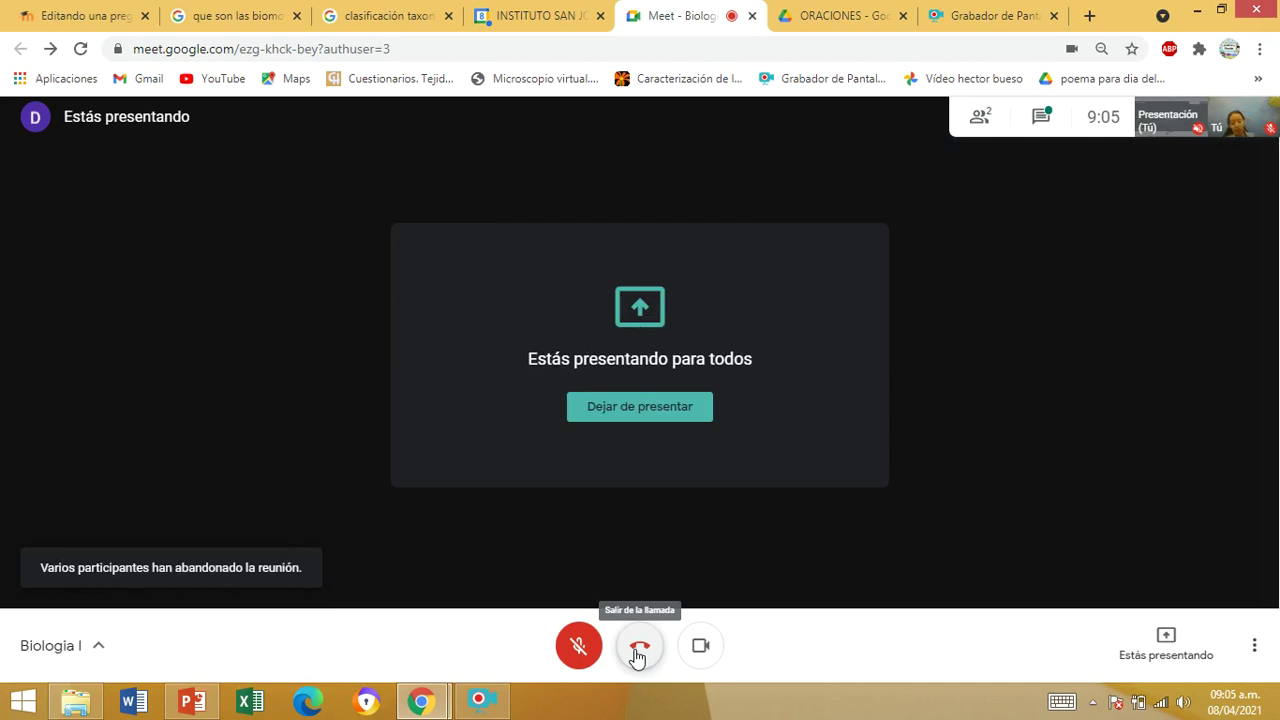
left_click(638, 652)
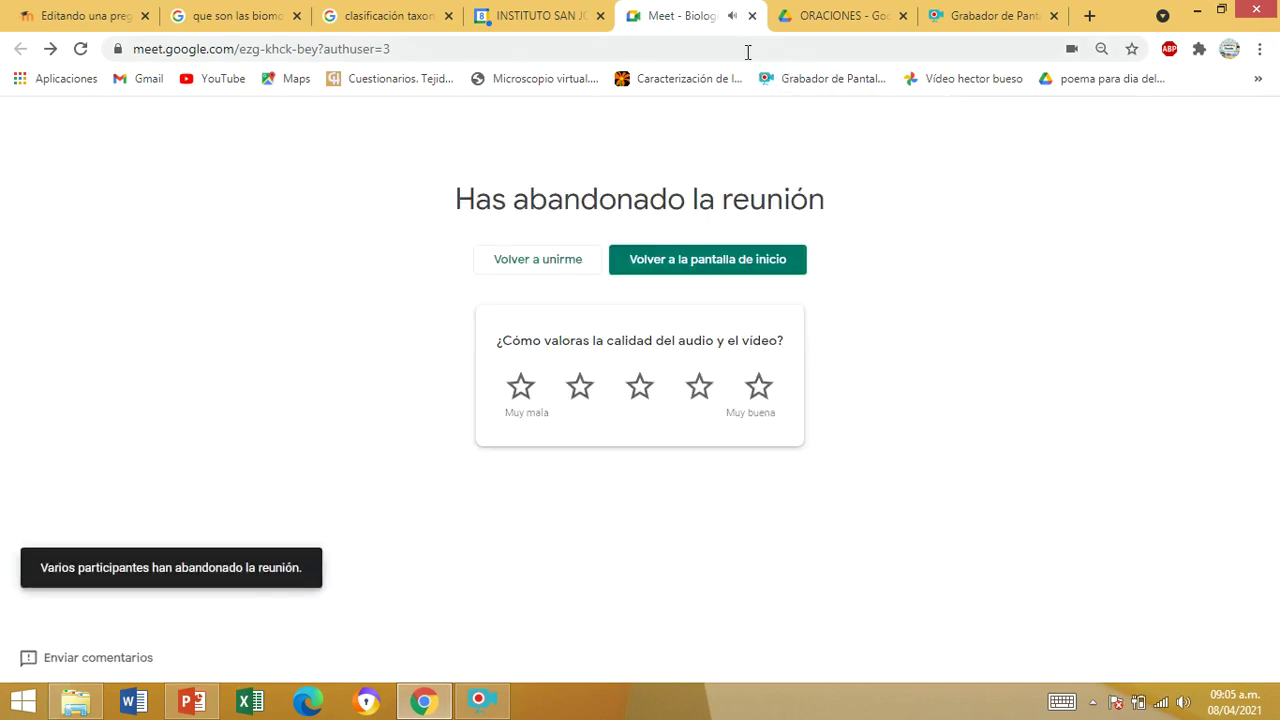
Close the Meet and Calendar tabs, return to the Moodle question editor and extend the session
left_click(751, 16)
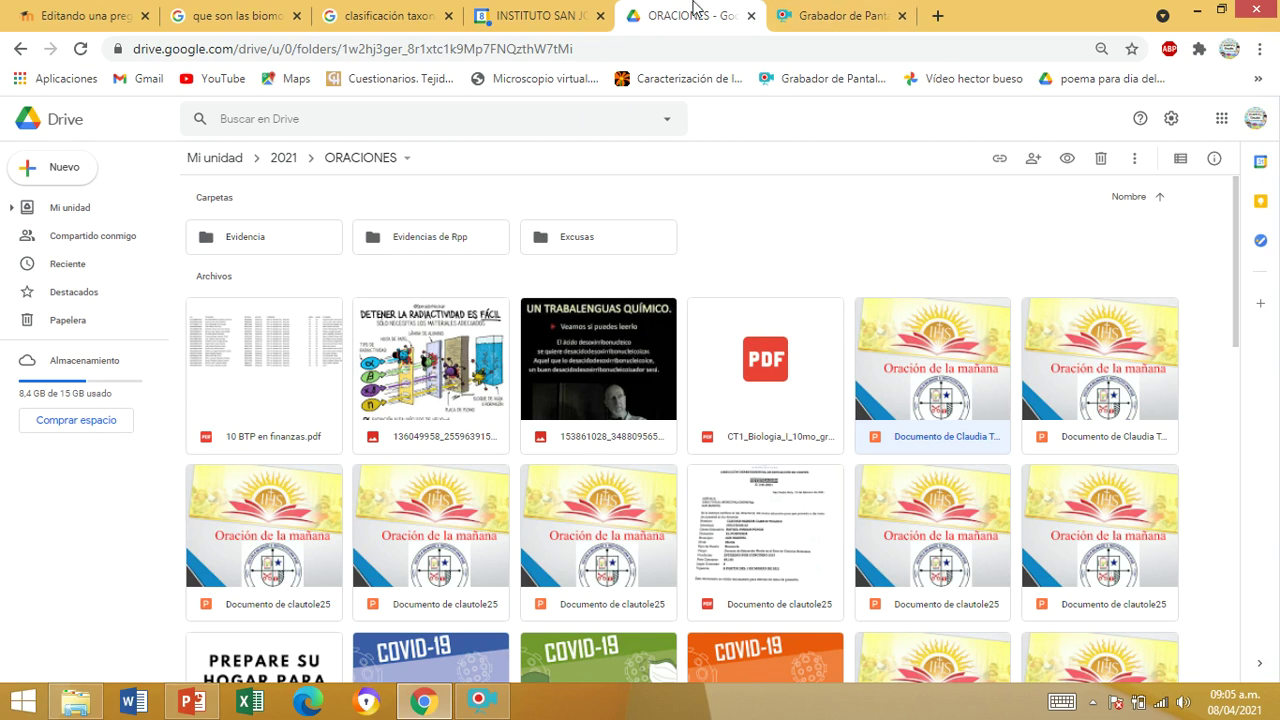
left_click(547, 12)
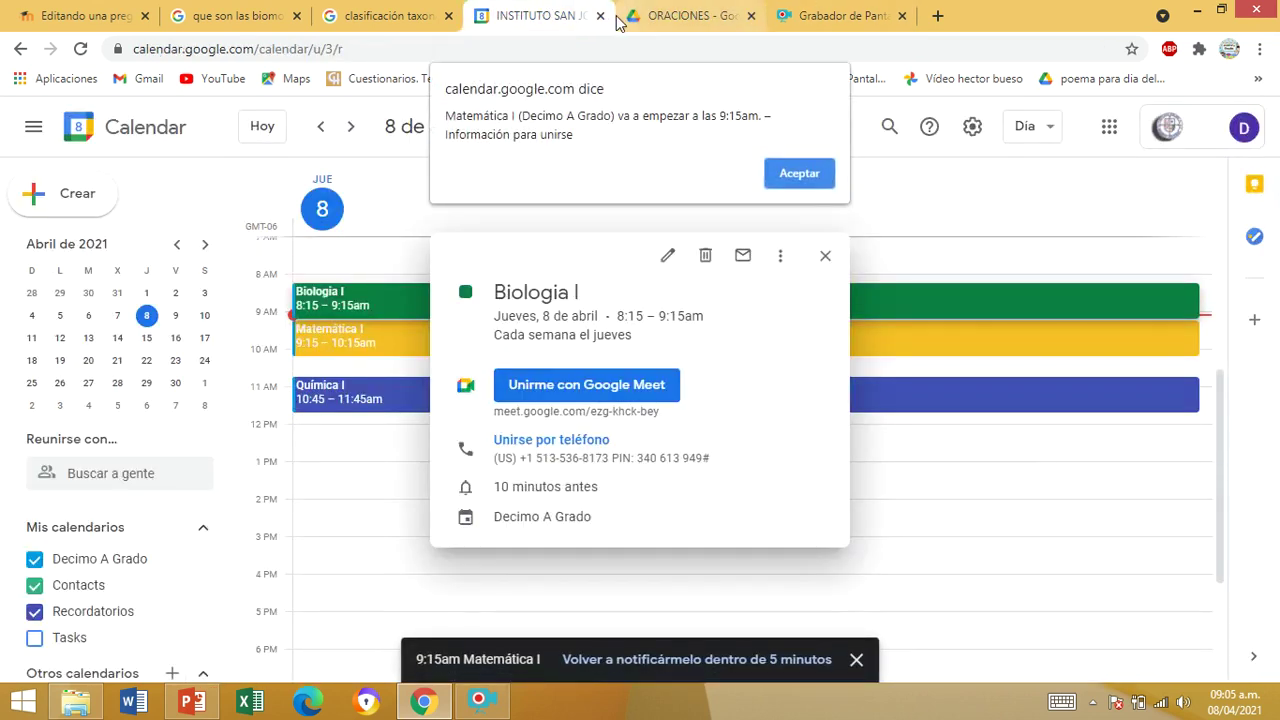
left_click(600, 15)
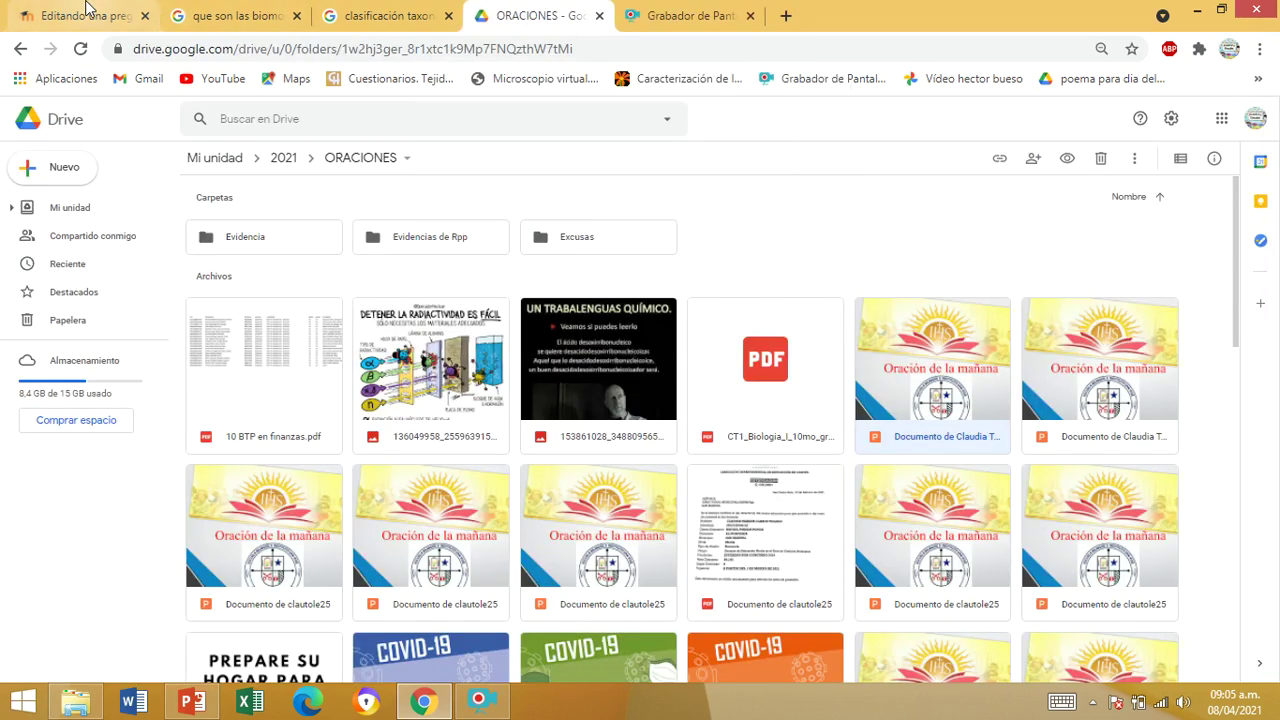
left_click(86, 12)
left_click(583, 550)
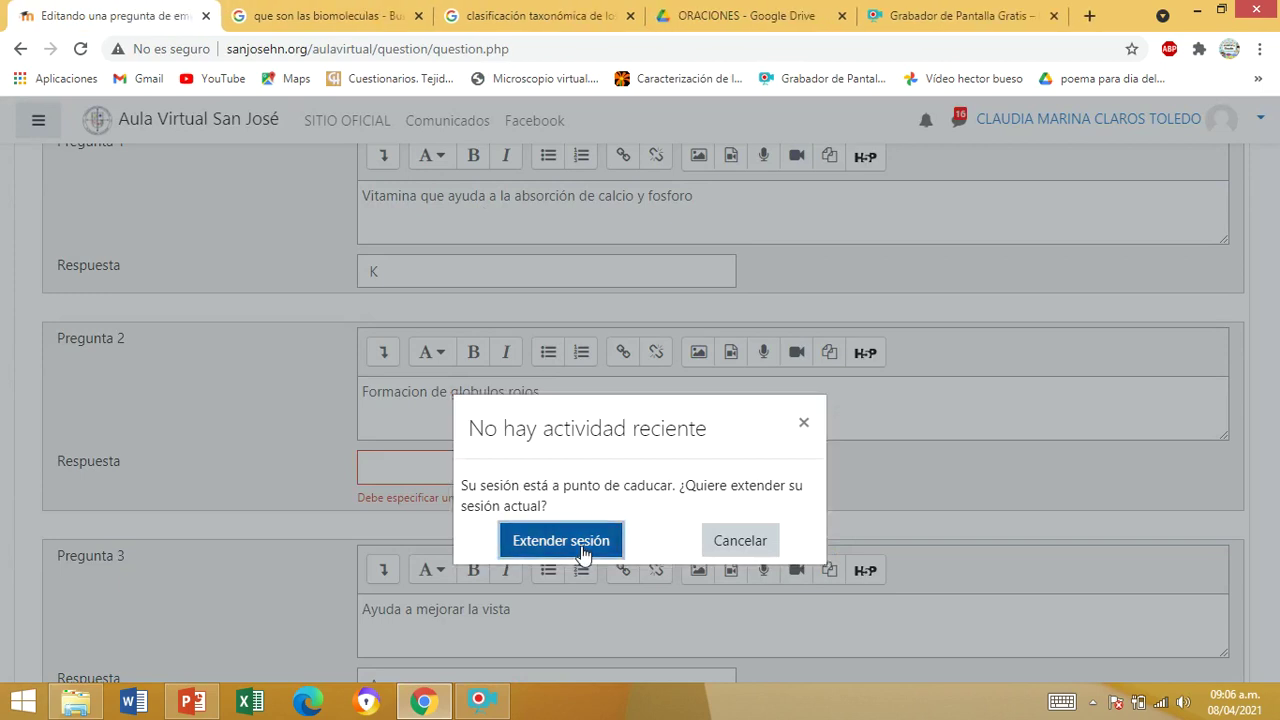
Dismiss the session-expired notice and correct 'repsuesta' to 'repuesta' in the question statement
left_click(495, 507)
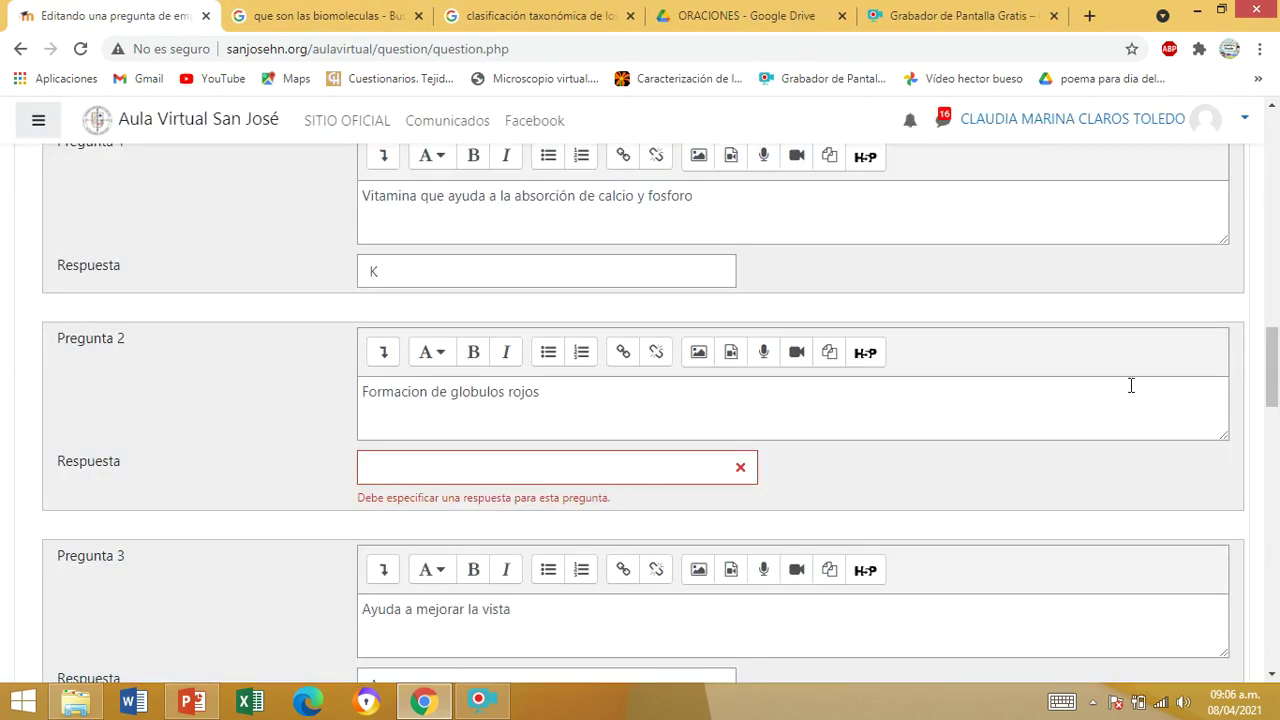
left_click_drag(1270, 388, 1262, 258)
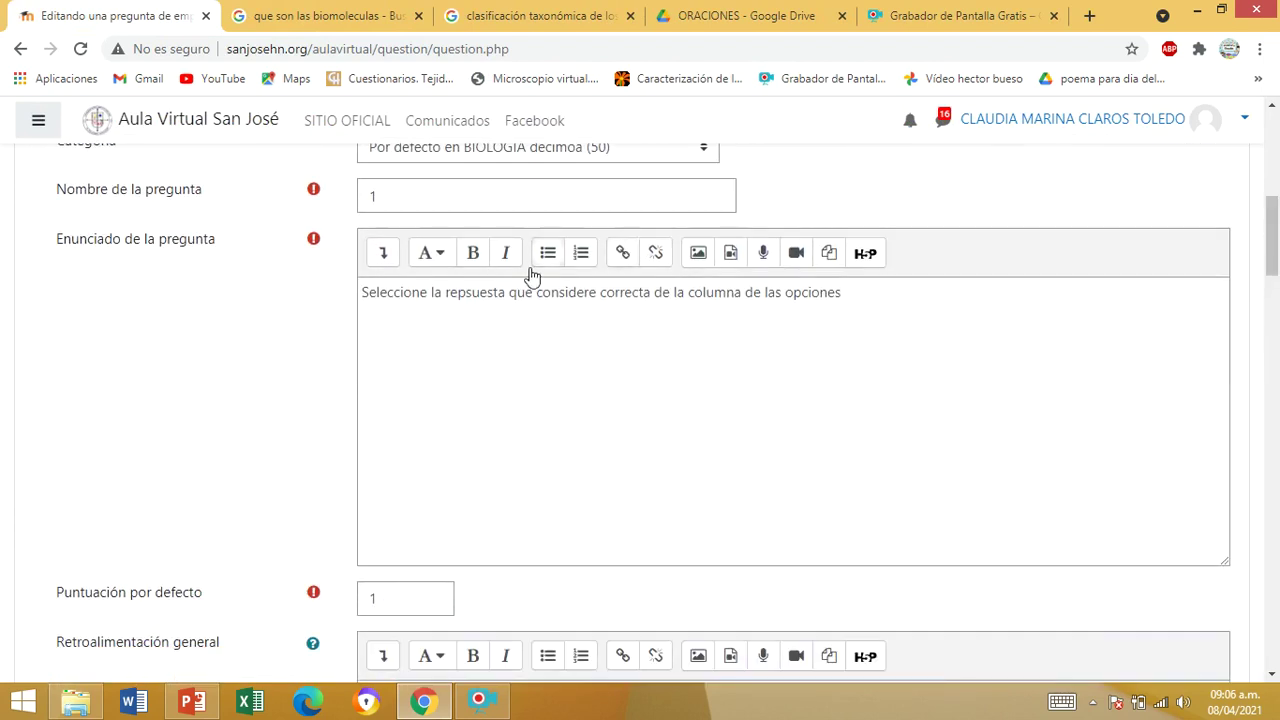
left_click(467, 293)
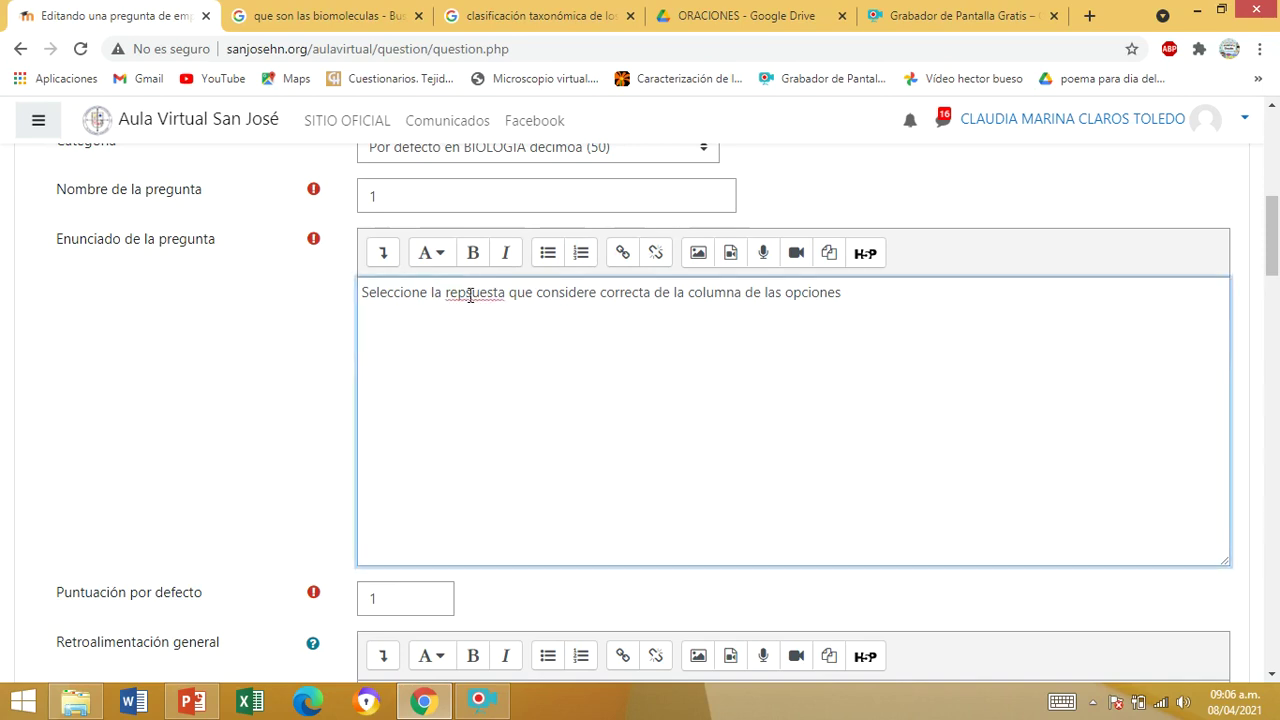
type("ue")
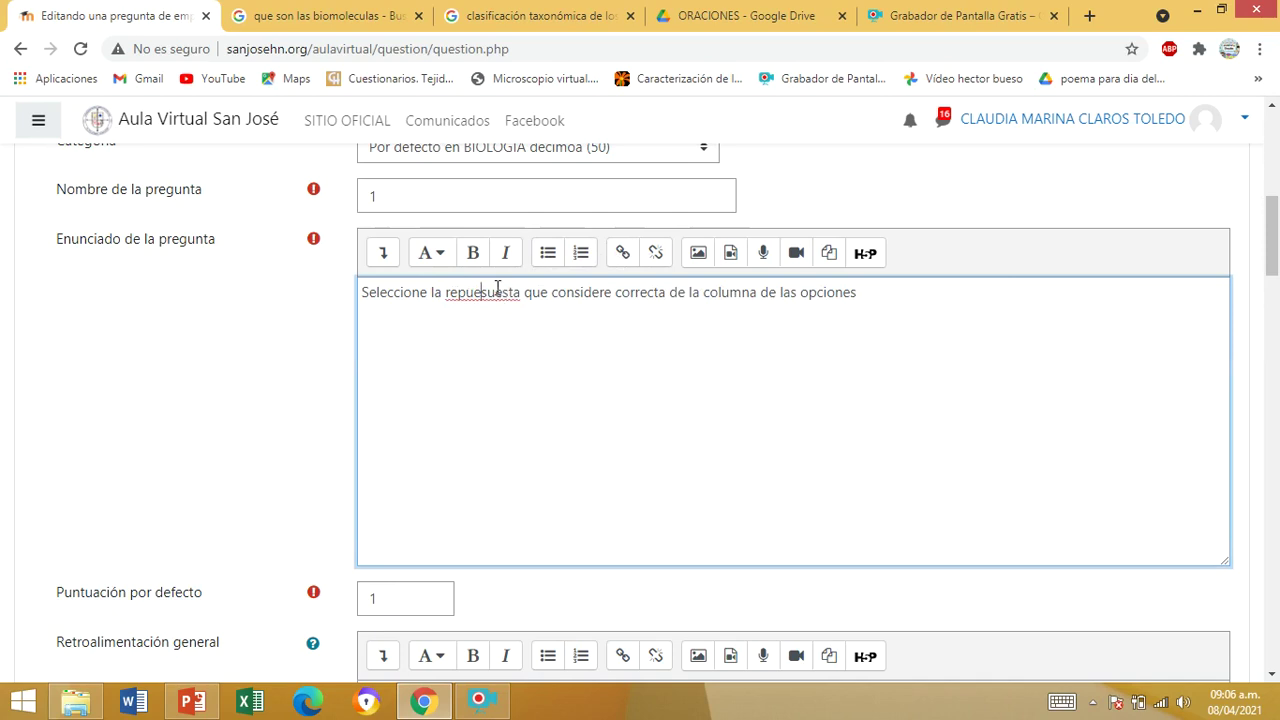
key("Delete")
key("Delete")
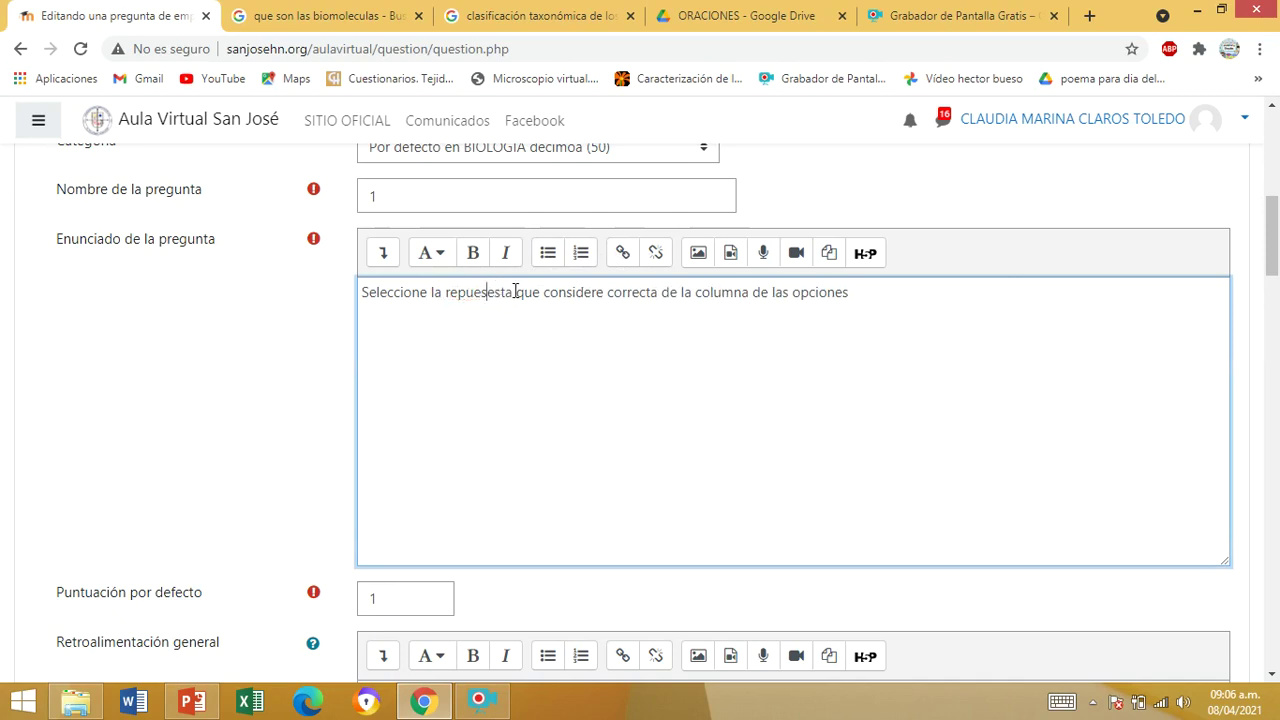
key("BackSpace")
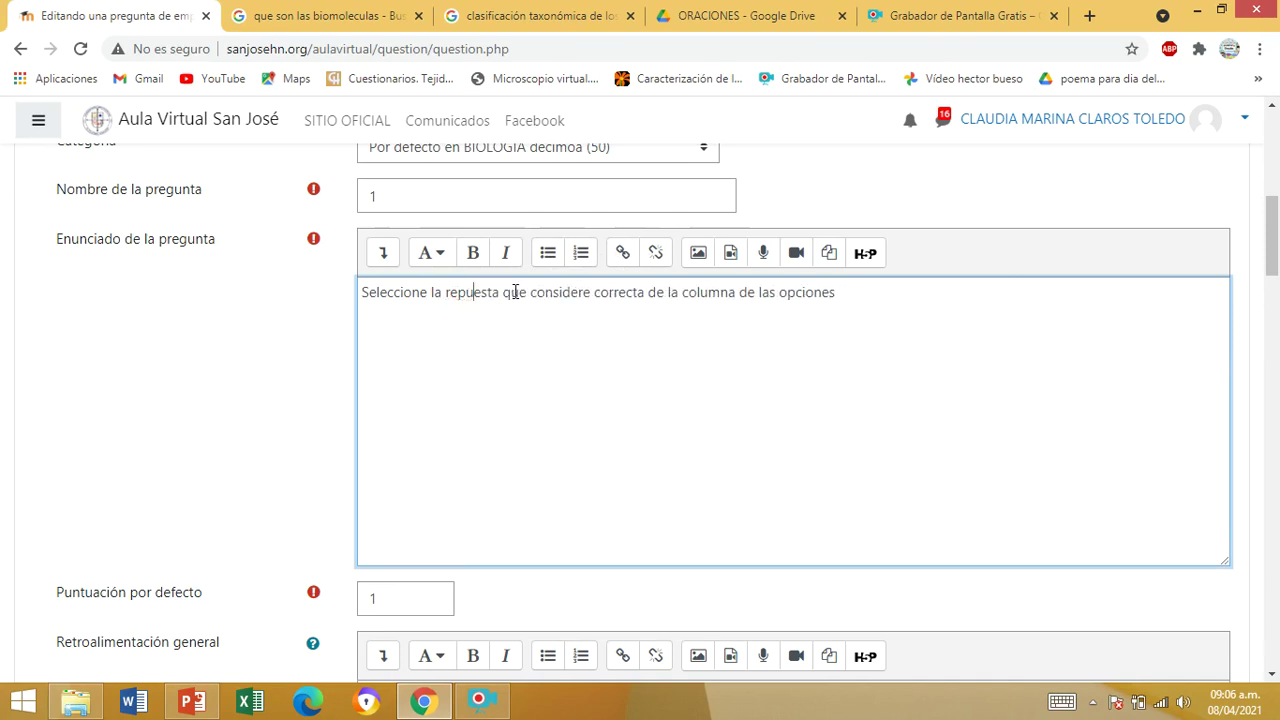
left_click(1046, 387)
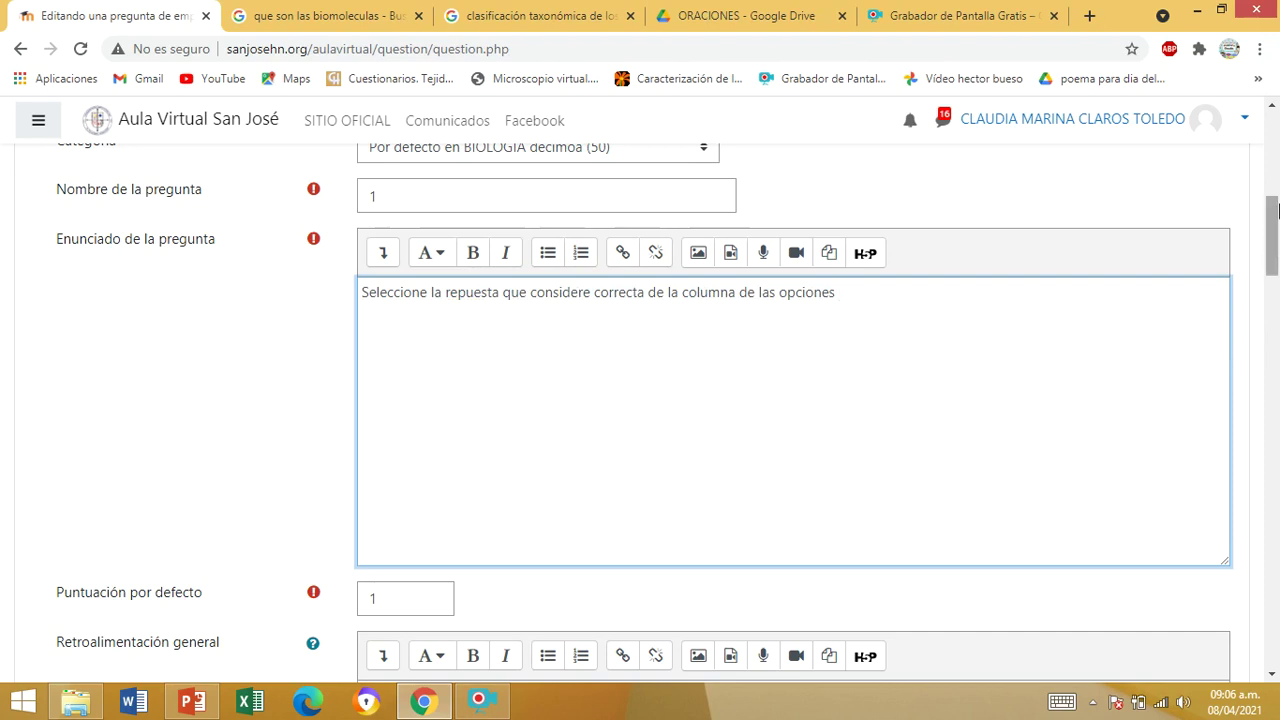
left_click_drag(1272, 236, 1275, 372)
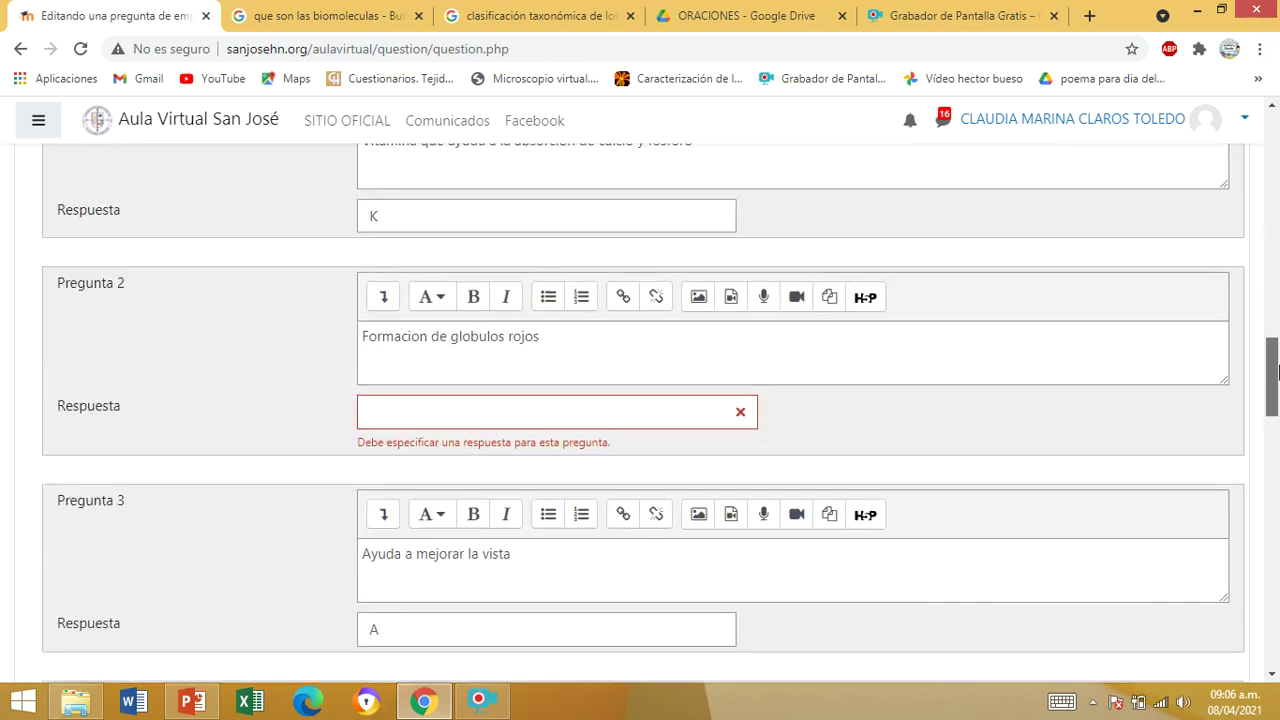
Enter 'Acido Fólico', with the accent, as the answer for Pregunta 6 (Regula el sistema nervioso)
left_click(477, 410)
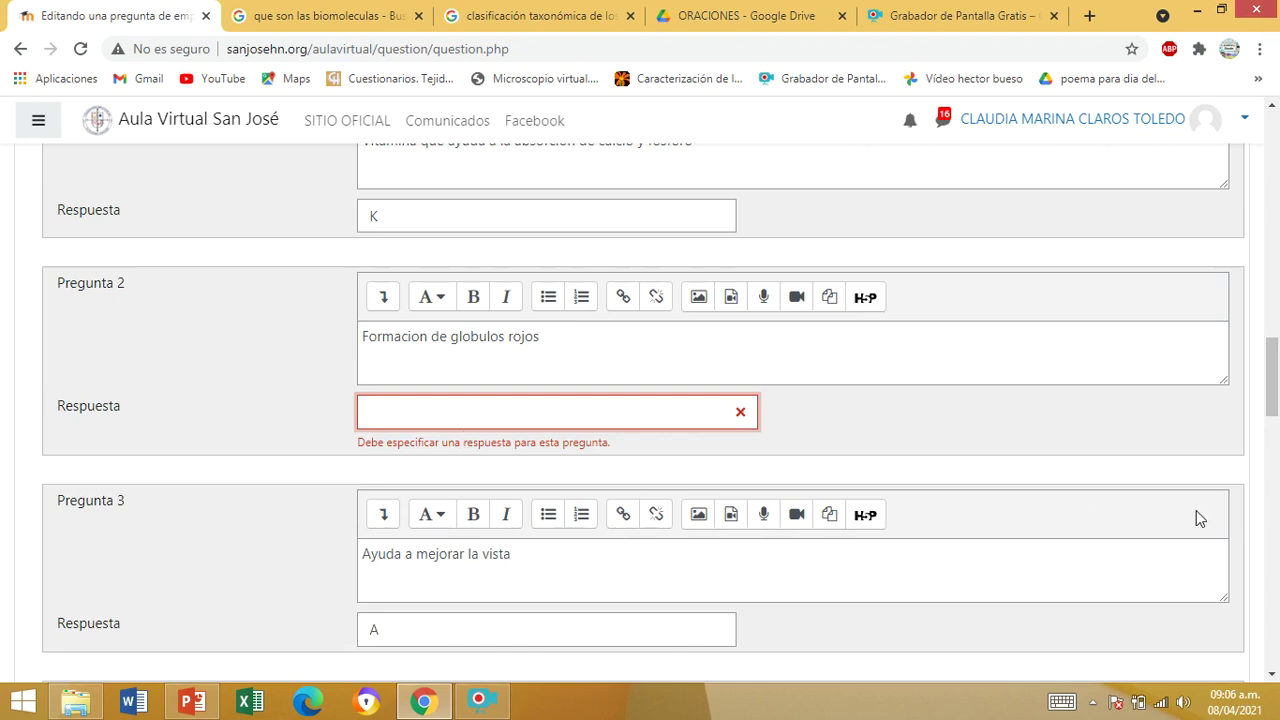
left_click_drag(1274, 357, 1275, 458)
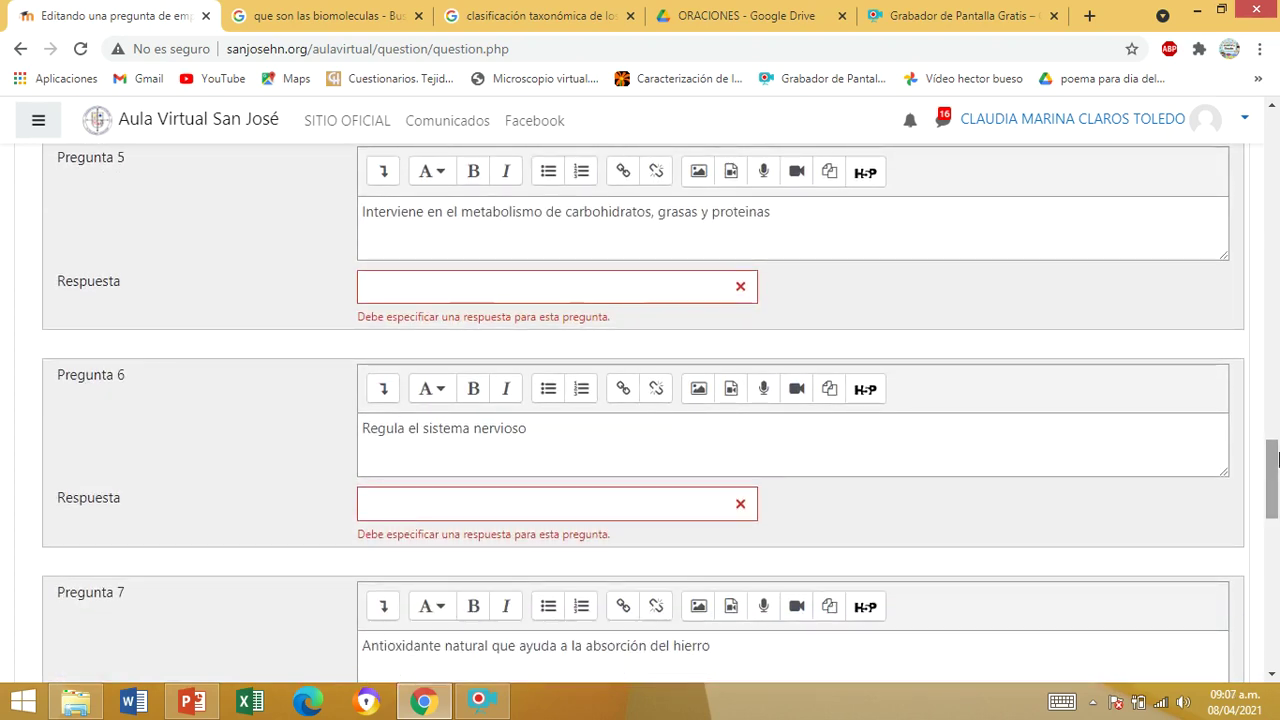
left_click(459, 506)
type("Acido ")
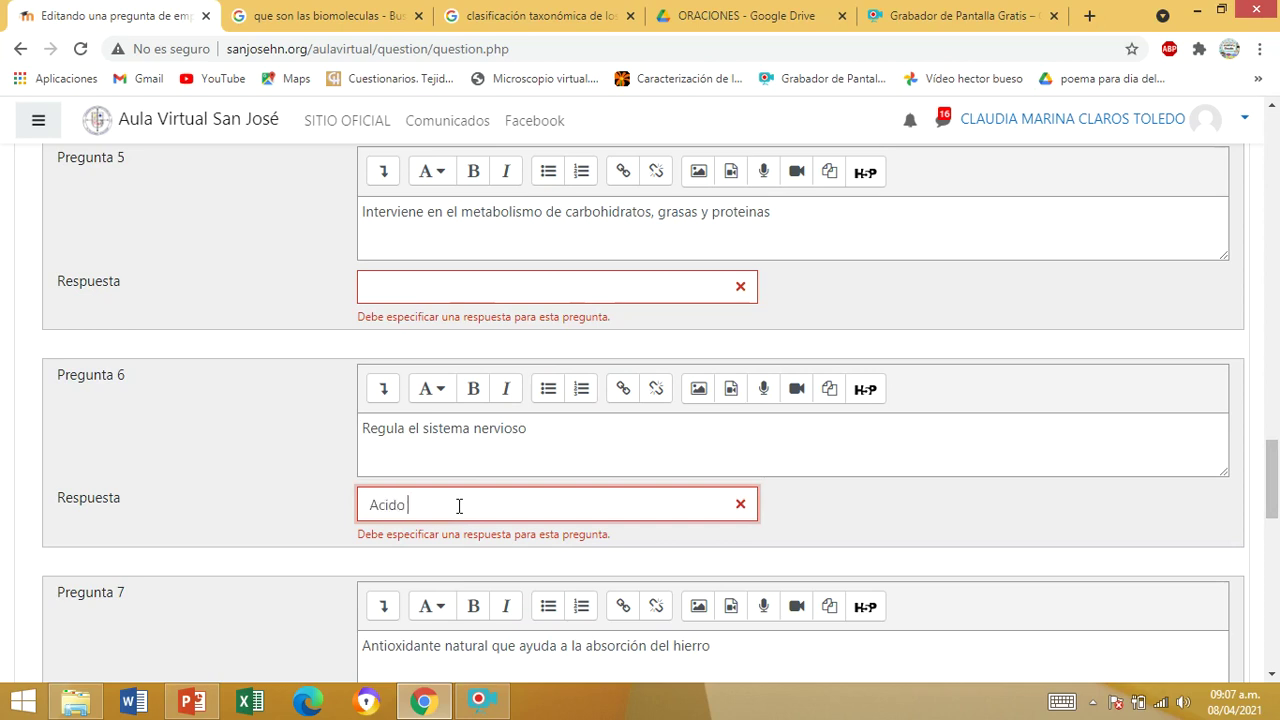
type("Folico")
right_click(413, 507)
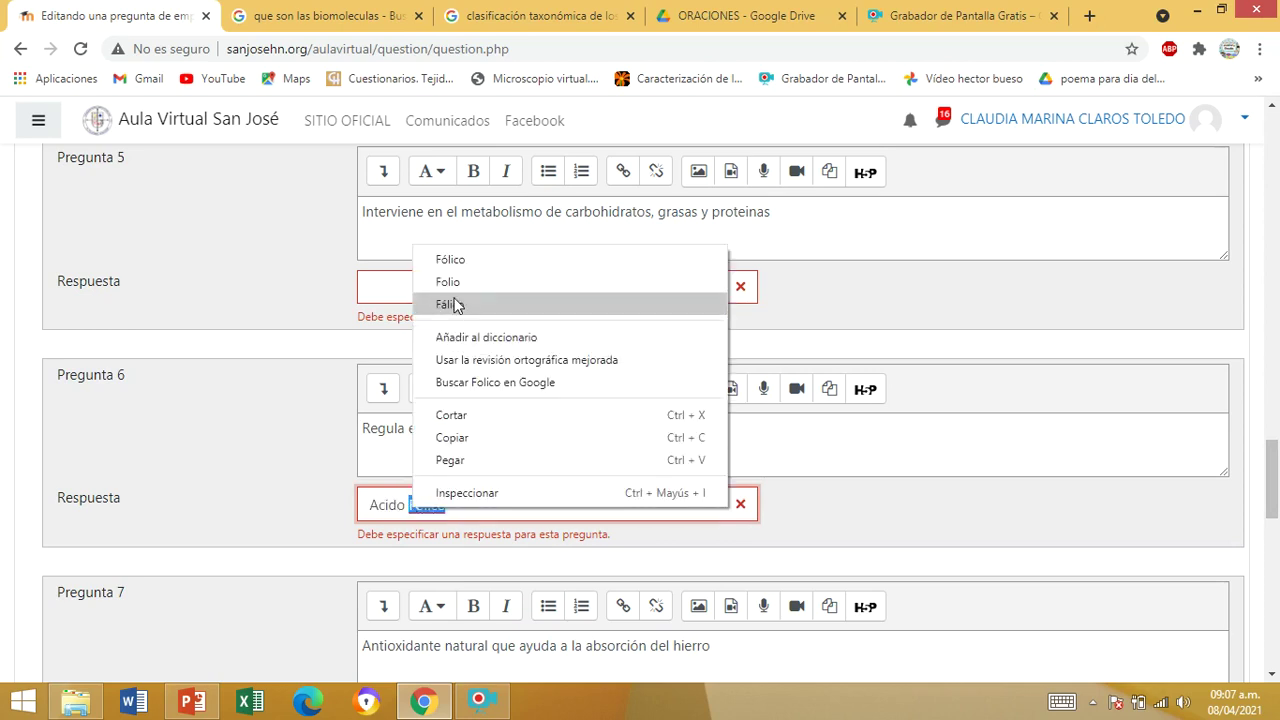
left_click(452, 265)
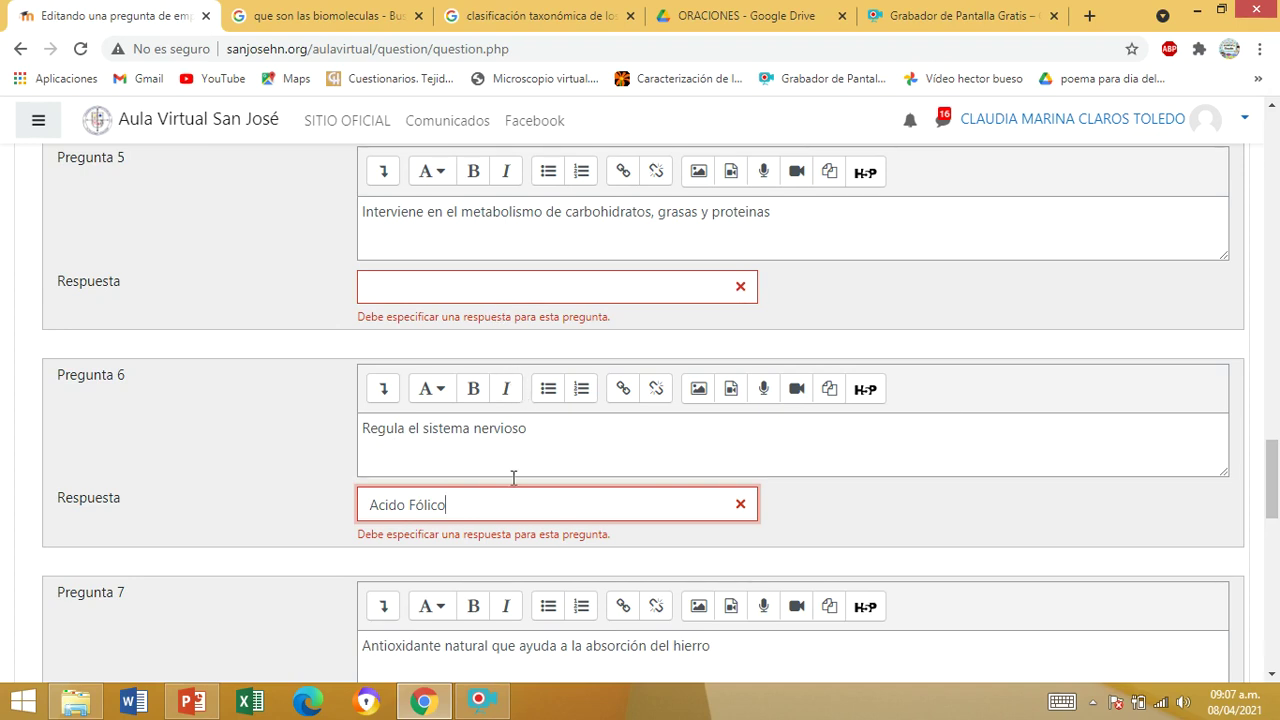
scroll(1277, 480, "down", 3)
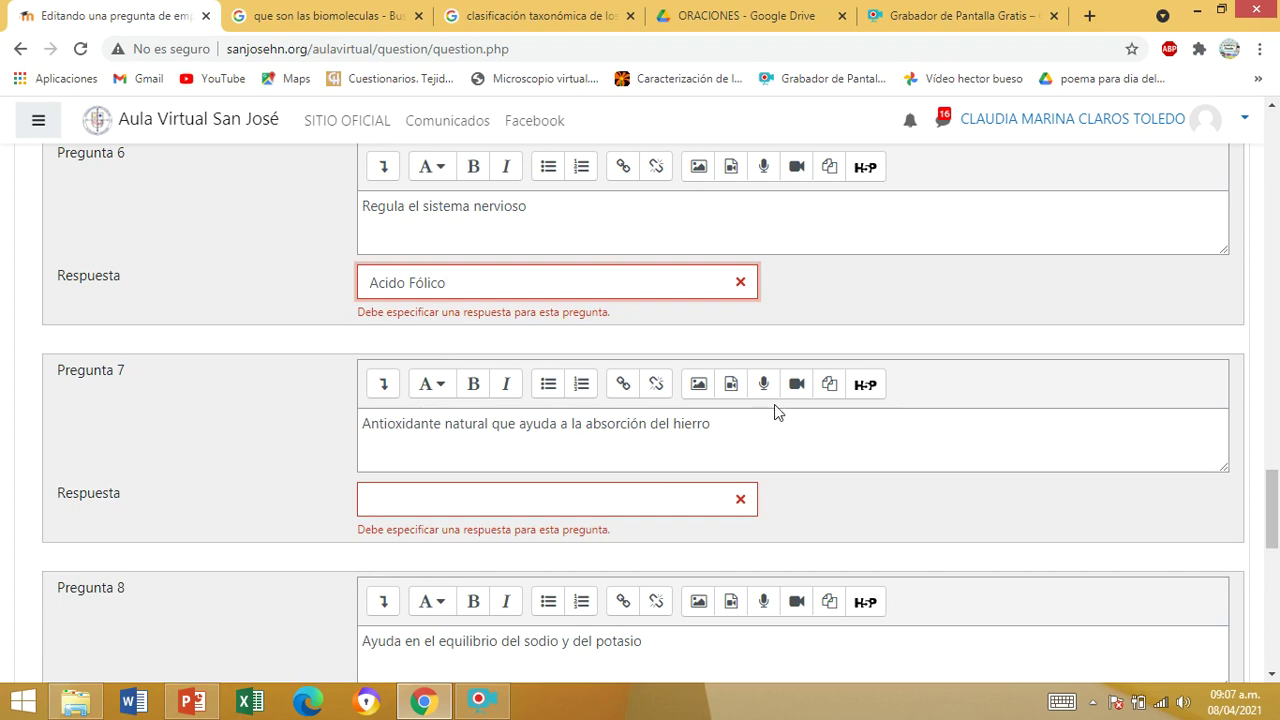
left_click(732, 431)
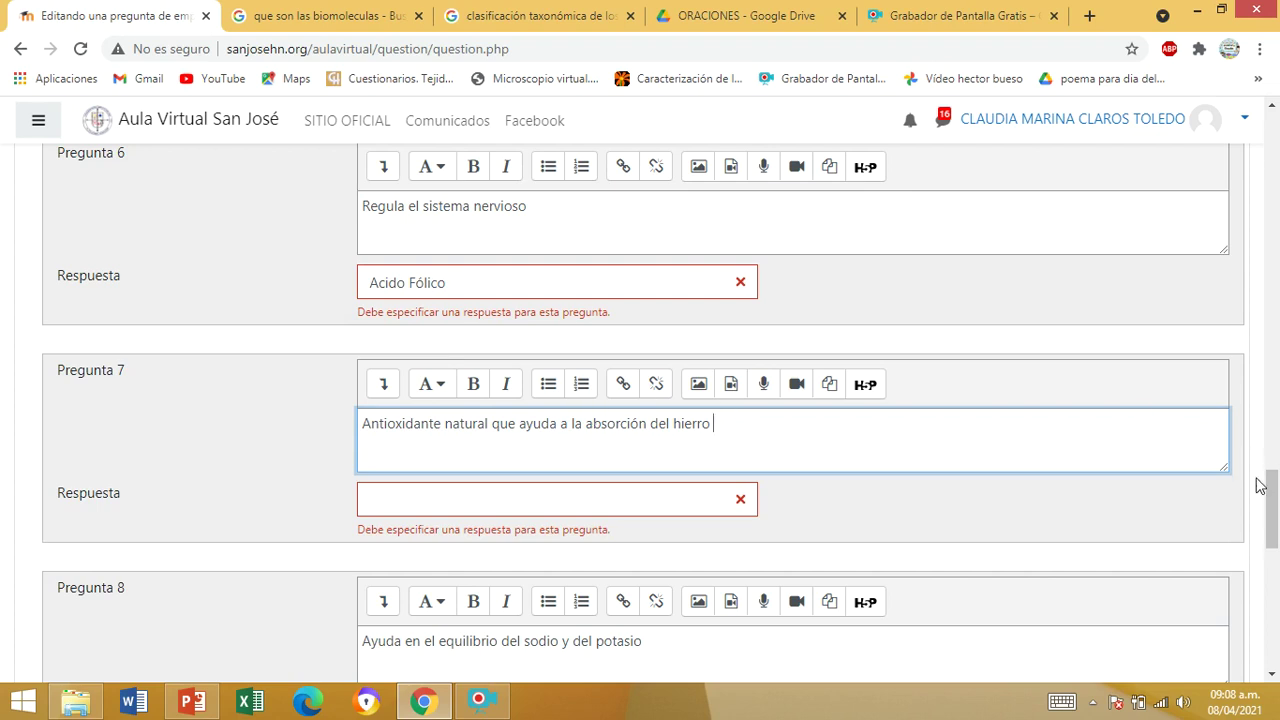
mouse_move(1266, 485)
left_mouse_down()
mouse_move(1266, 371)
mouse_move(1250, 357)
left_mouse_up()
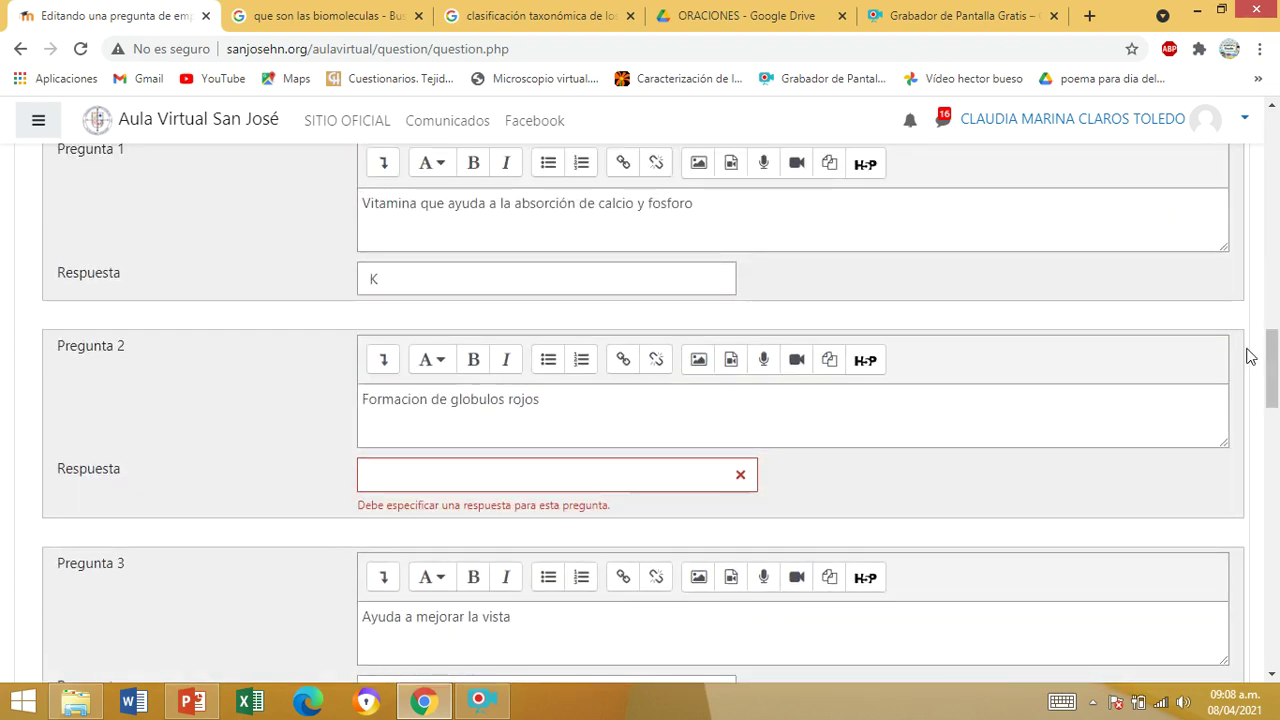
Answer Pregunta 2 with B12 and Pregunta 4 (Coagulación de la sangre) with K
left_click(529, 483)
type("B12")
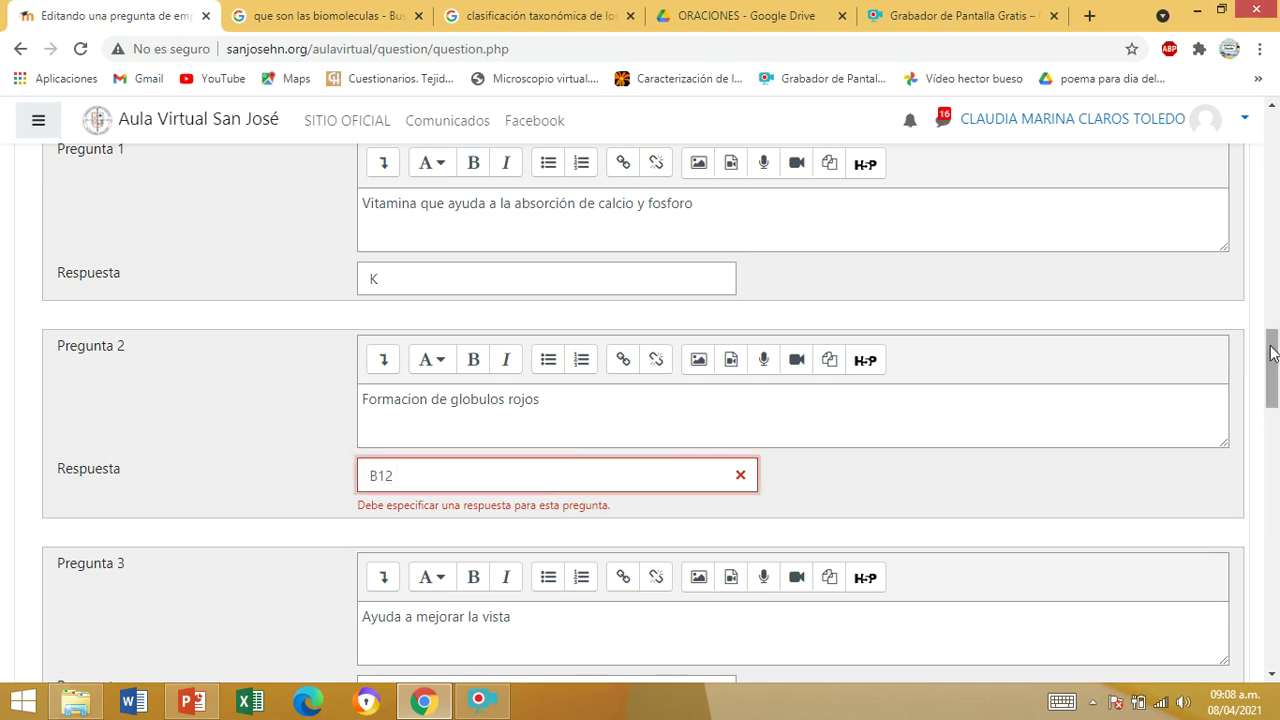
left_click_drag(1272, 352, 1272, 428)
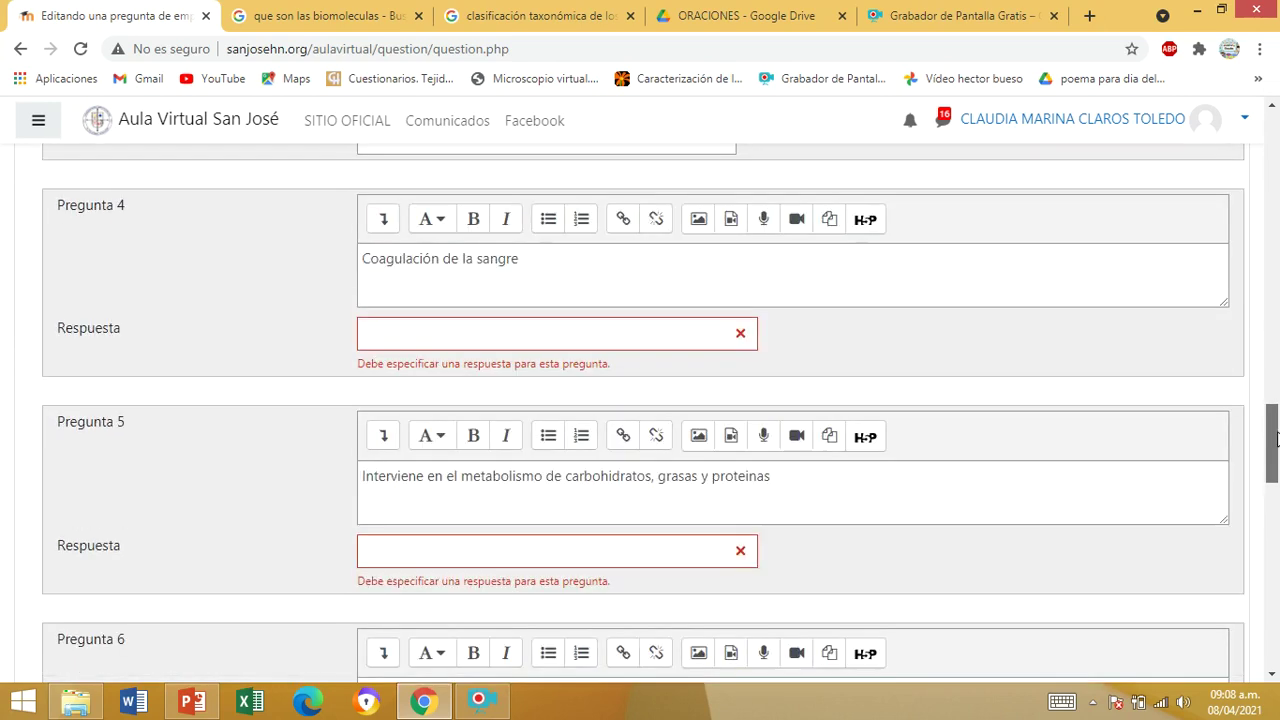
left_click(518, 333)
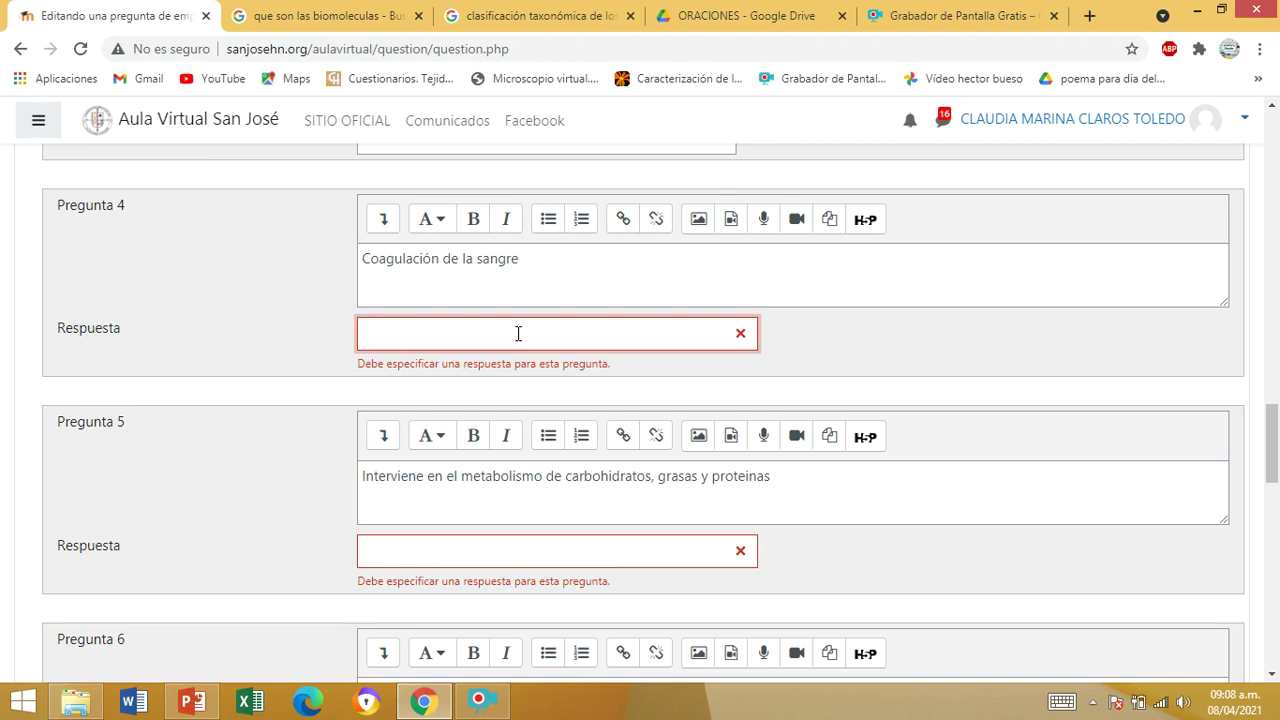
type("K")
left_click(495, 540)
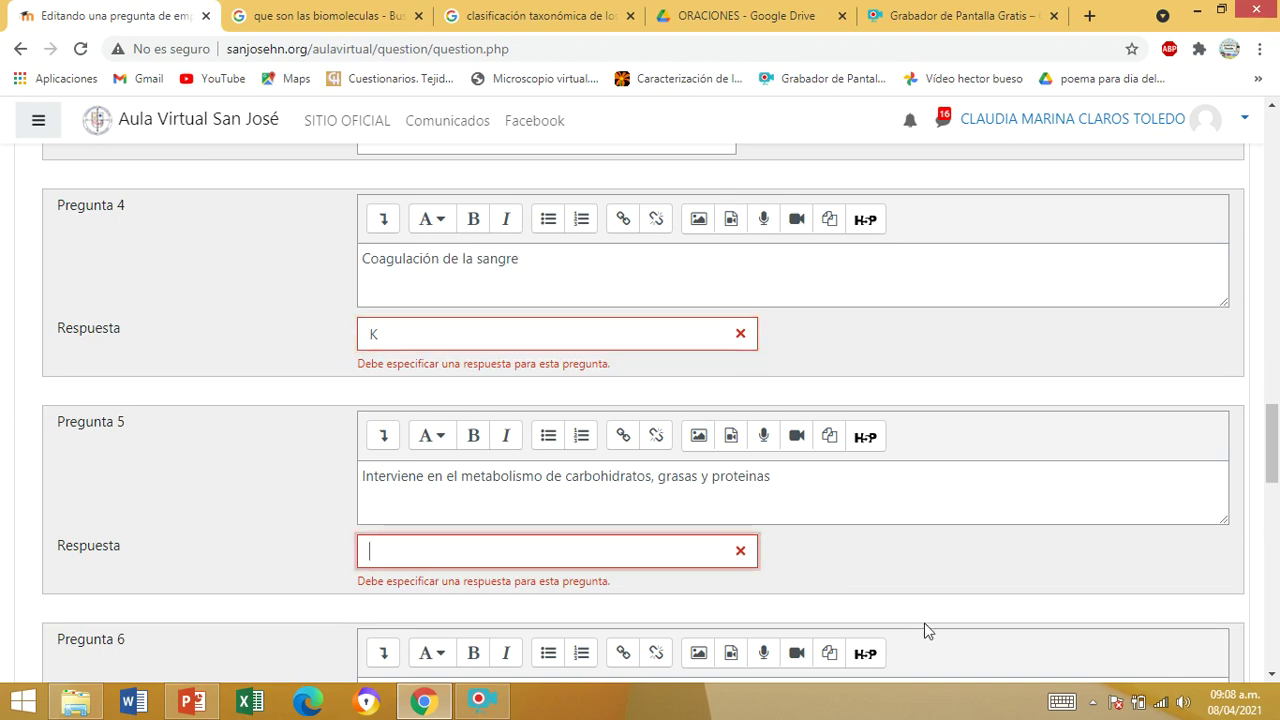
scroll(1271, 450, "down", 2)
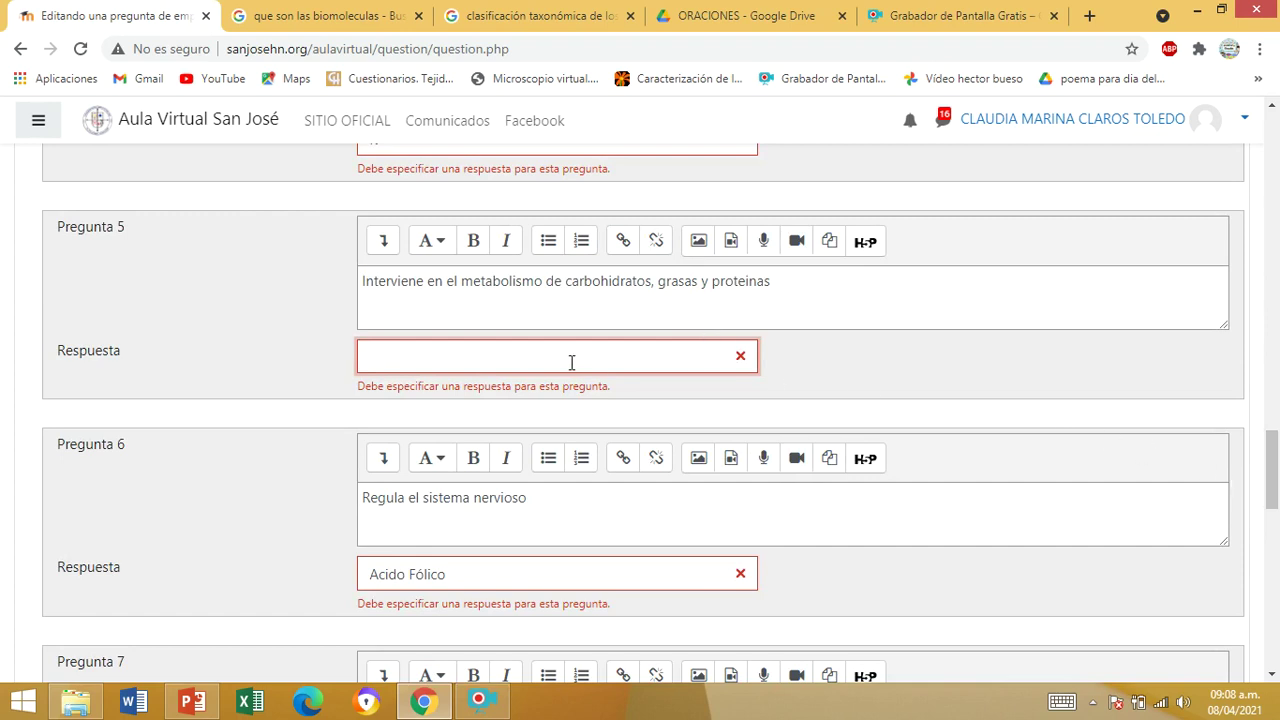
Rewrite Pregunta 5's statement as 'Estimula el sistema inmunologico'
left_click_drag(366, 285, 827, 292)
key("BackSpace")
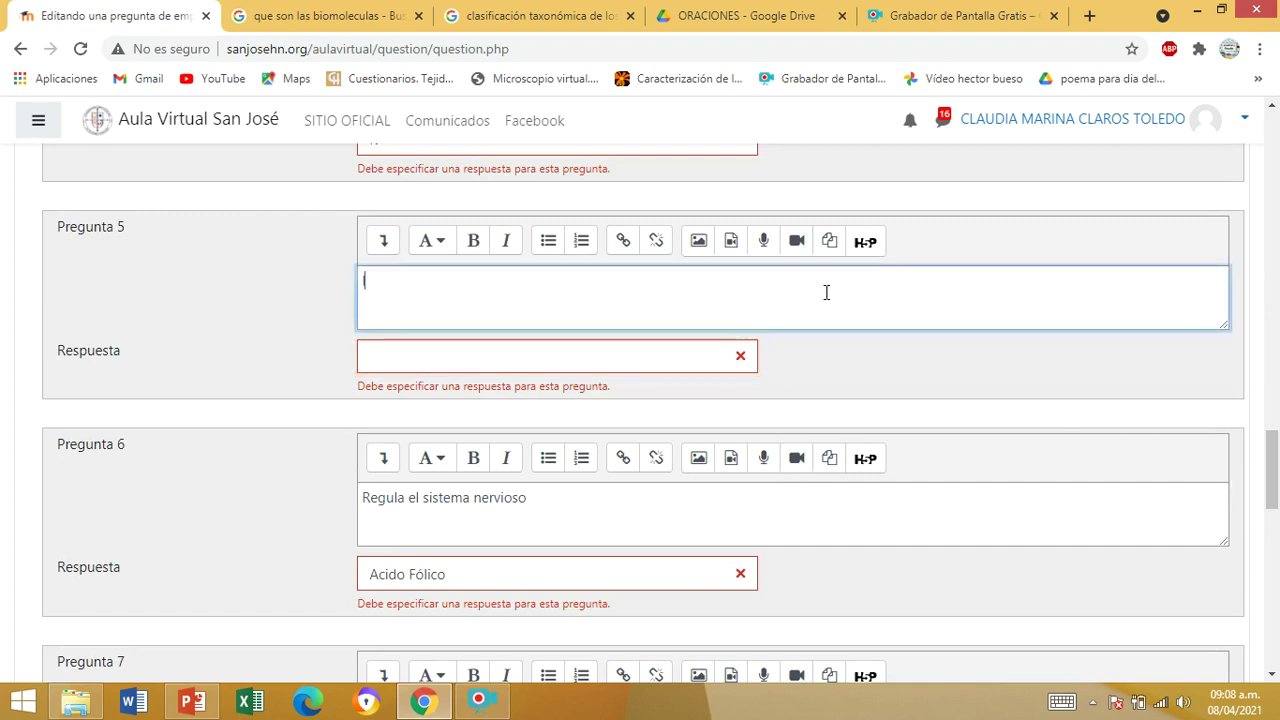
type("Estimula ")
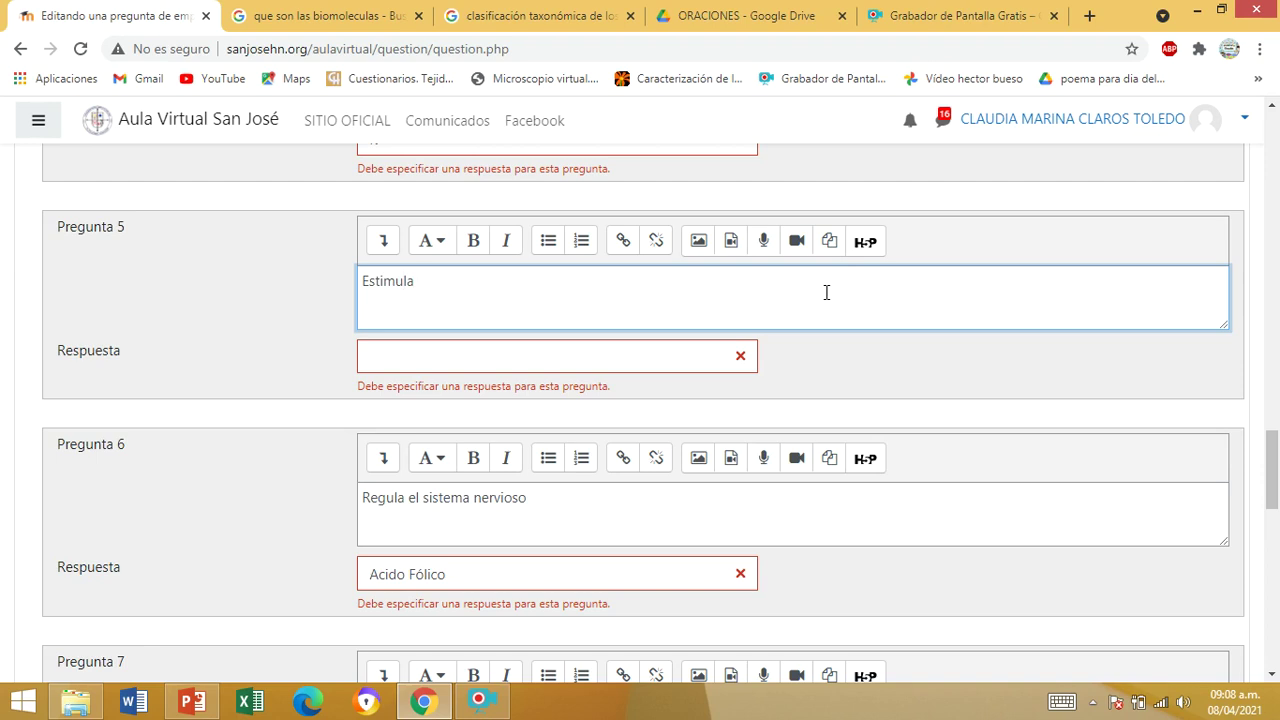
type("el sistema inmunologica")
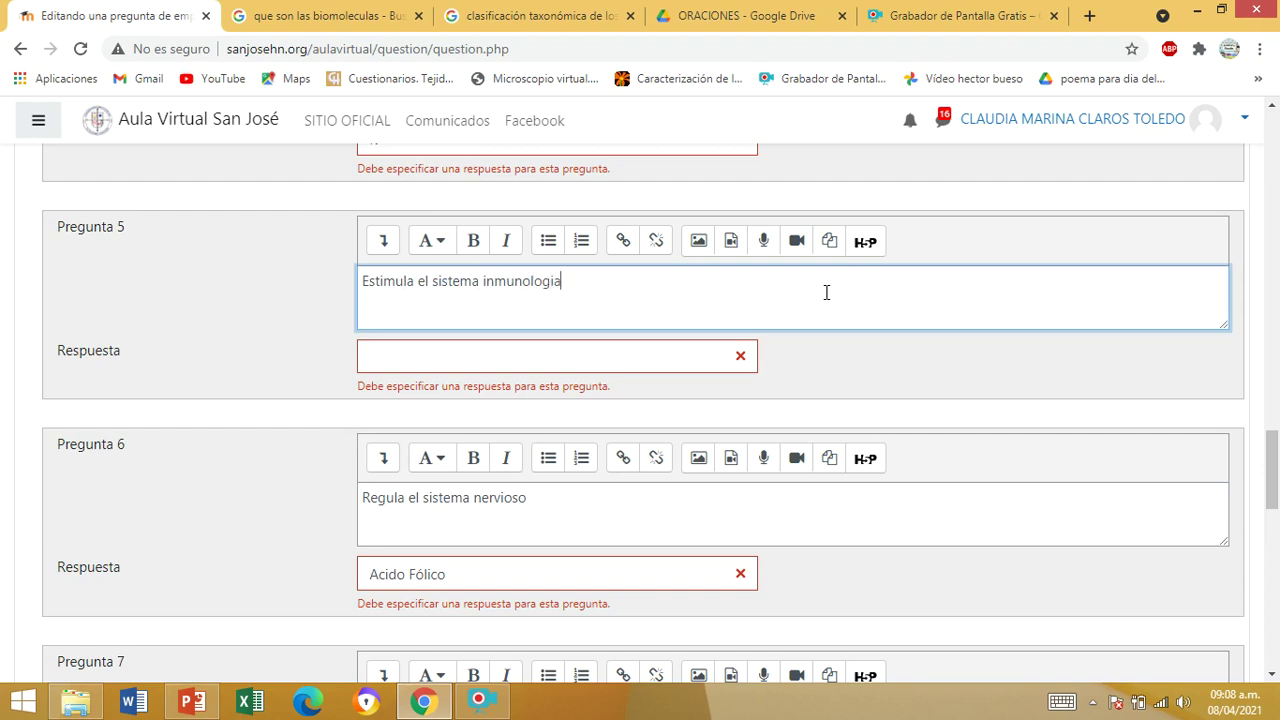
key("BackSpace")
type("o")
Enter 'Vitamina C' as Pregunta 5's answer
left_click(629, 355)
type("Vitamina C")
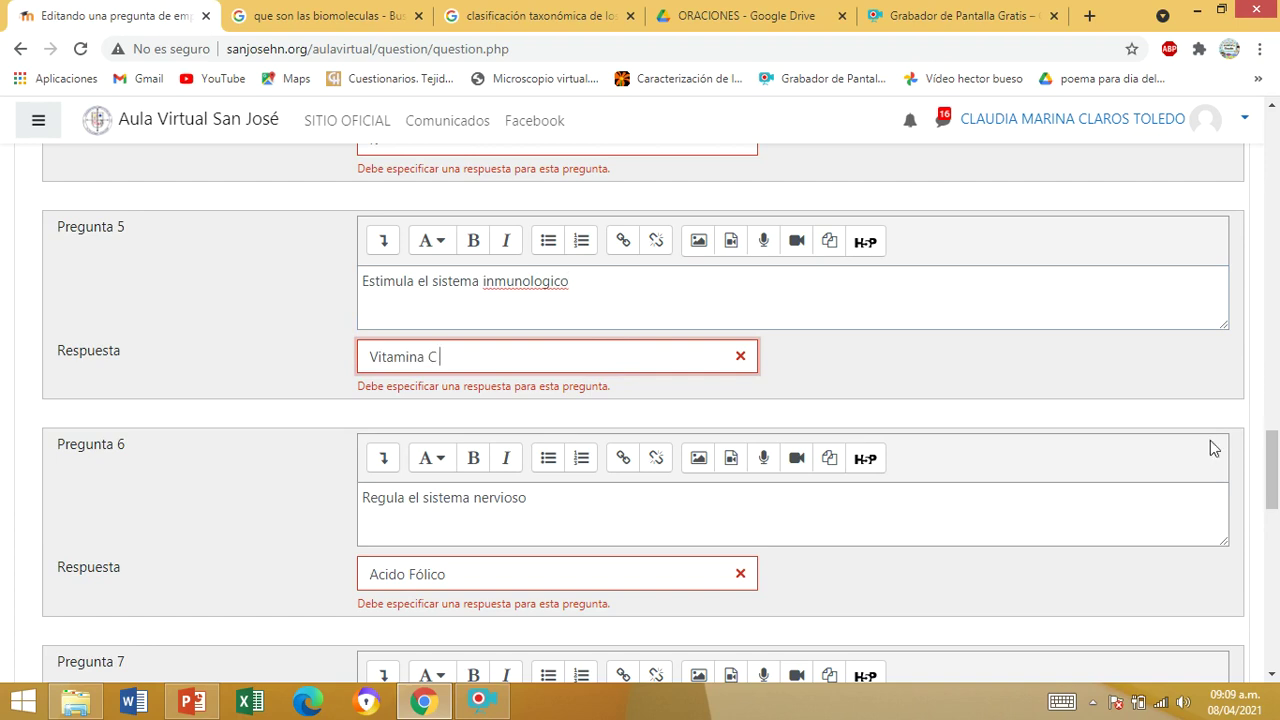
left_click_drag(1273, 455, 1275, 503)
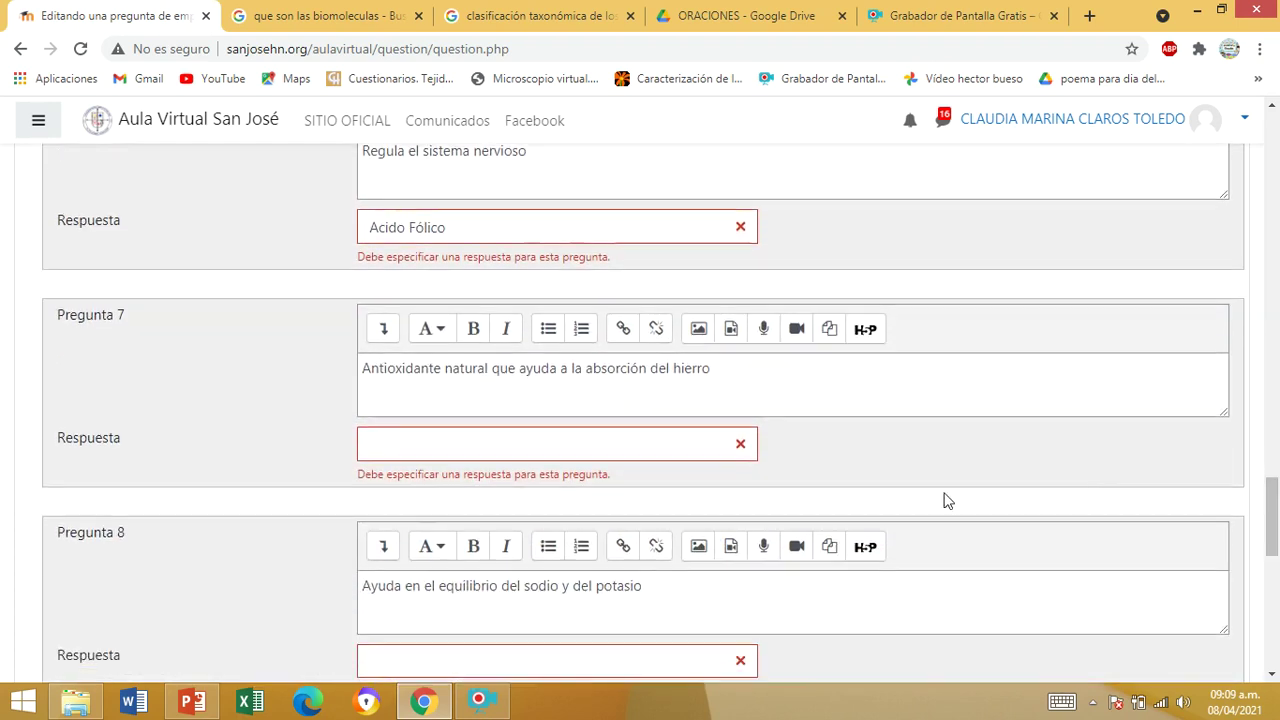
Replace Pregunta 7's statement with 'Regula el sistema Digestivo y nervioso'
left_click(691, 431)
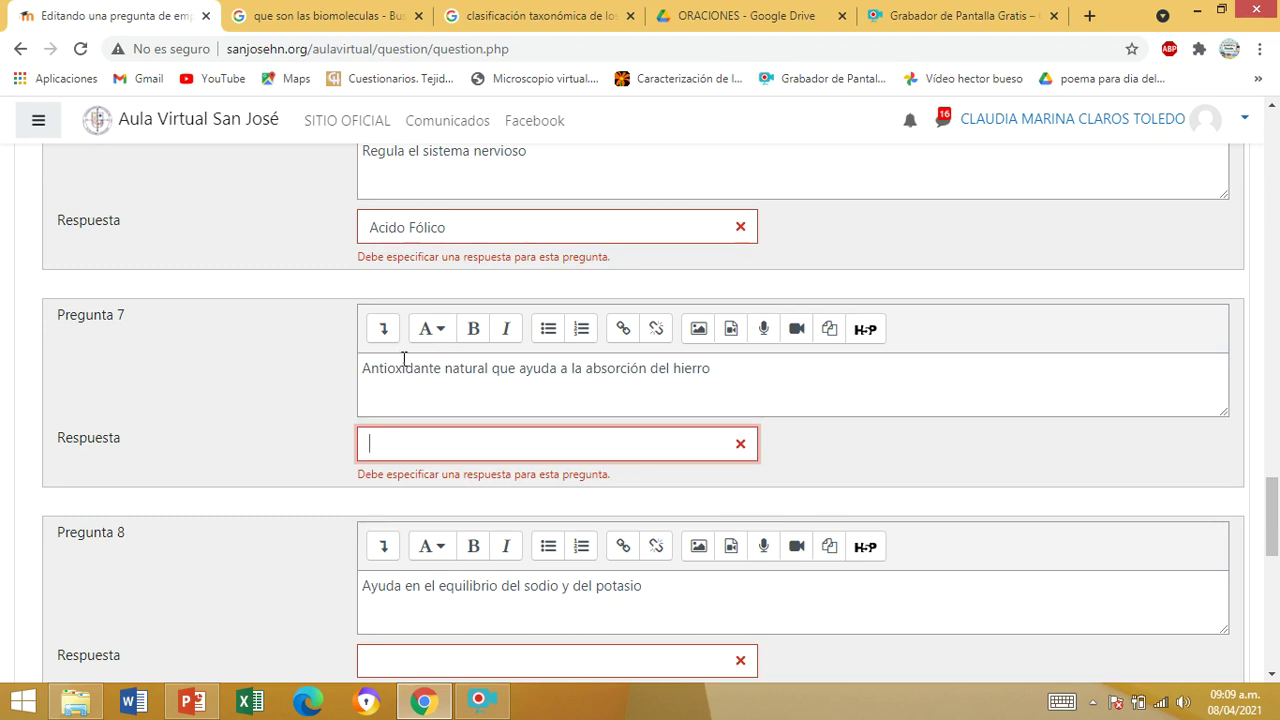
left_click_drag(363, 369, 794, 347)
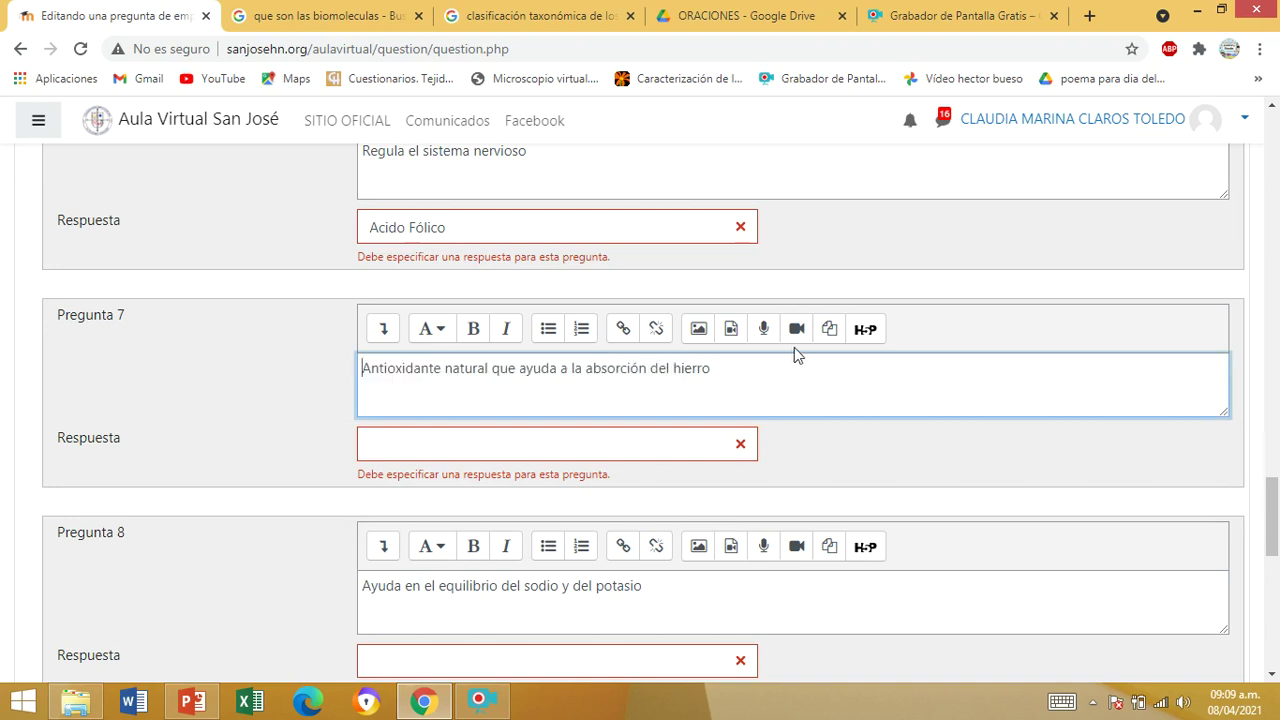
triple_click(794, 354)
type("Re")
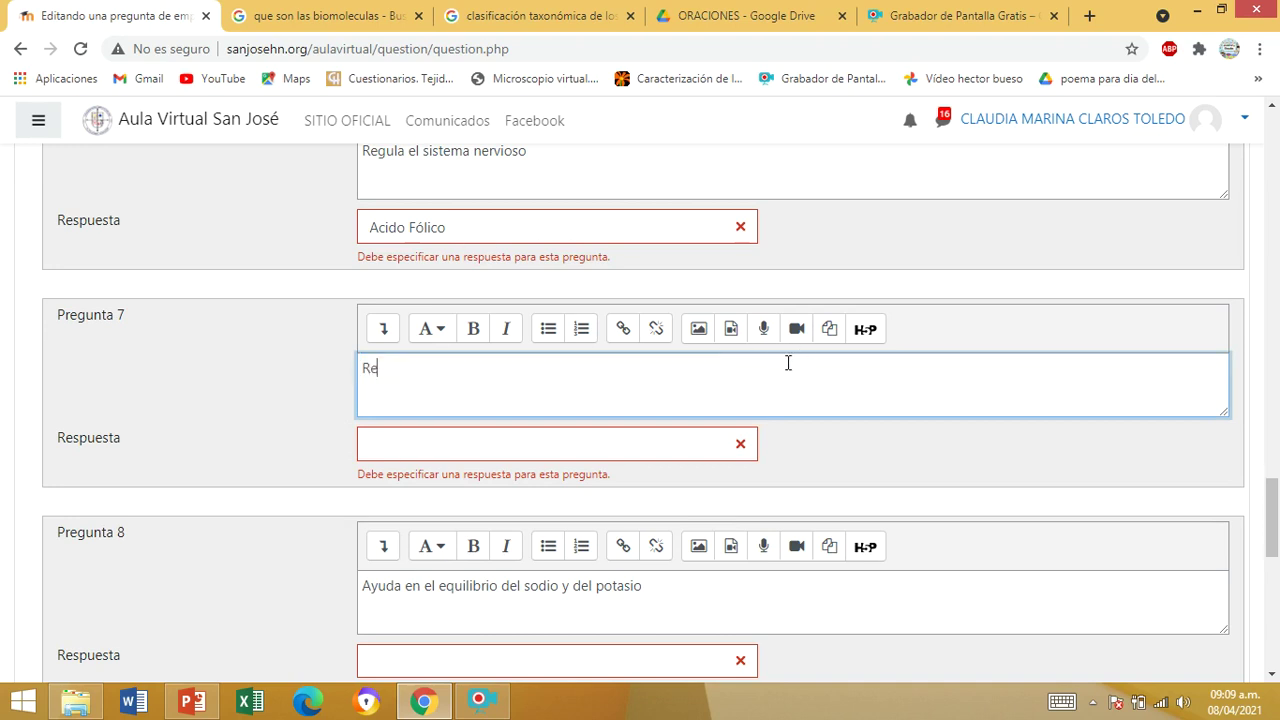
type("gula el sistema Digestivo ")
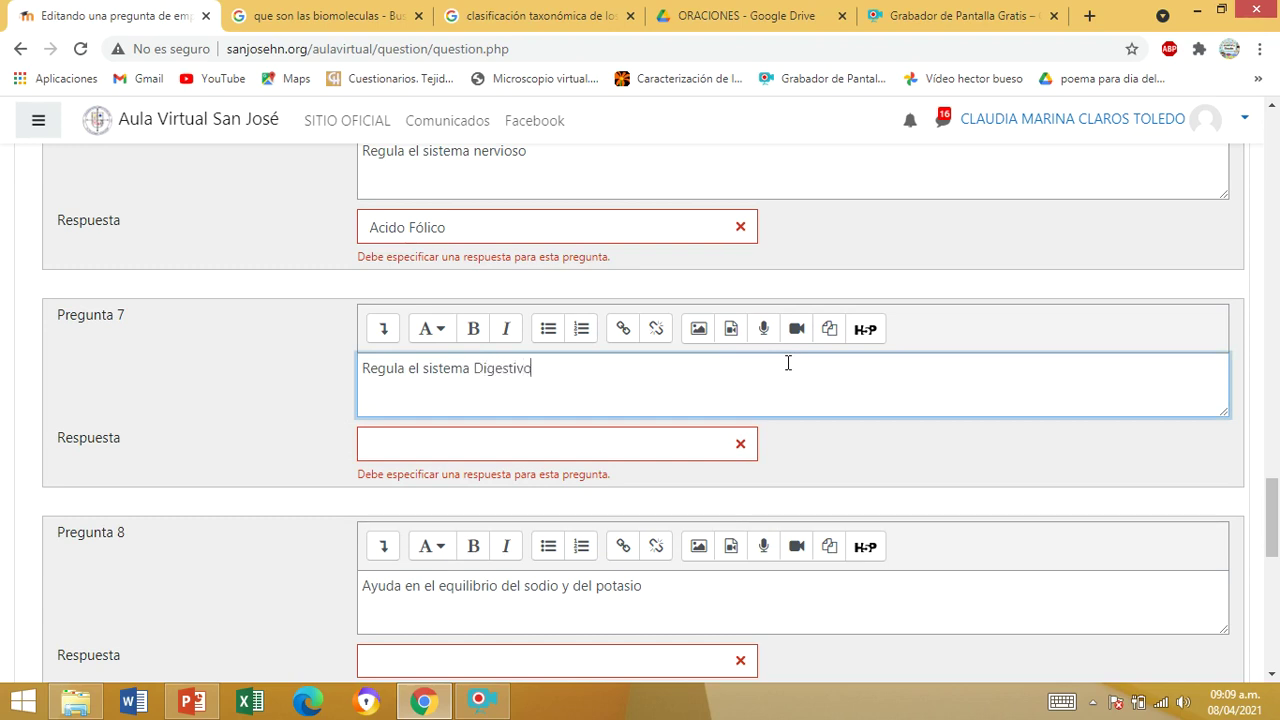
type("y nervioso")
Enter B1 as Pregunta 7's answer
left_click(563, 438)
type("B1")
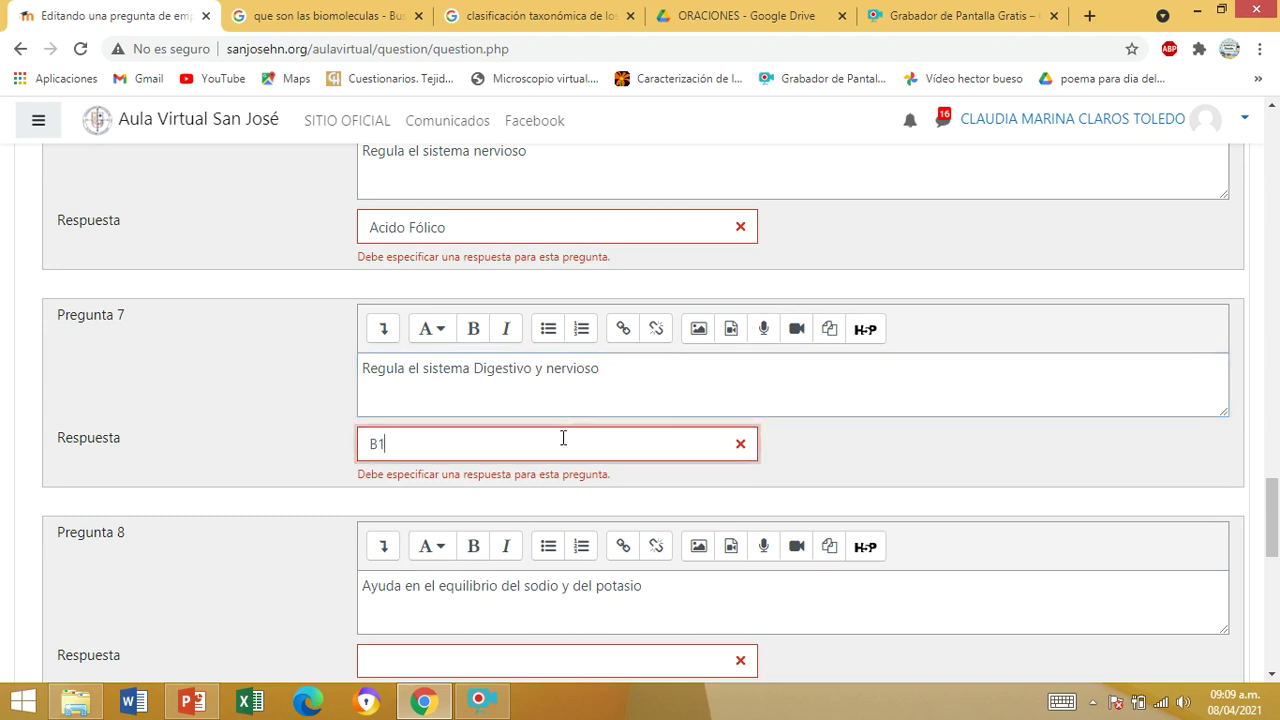
scroll(1173, 500, "up", 5)
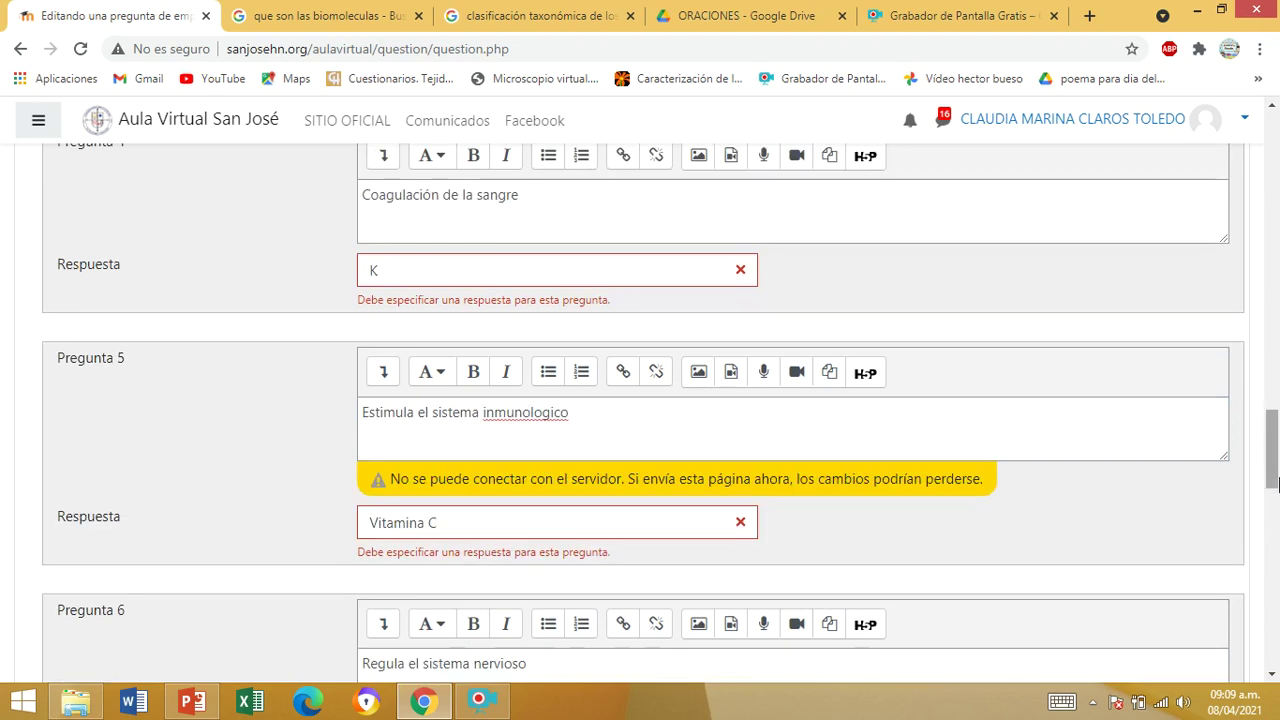
left_click(690, 513)
left_click_drag(1275, 445, 1275, 548)
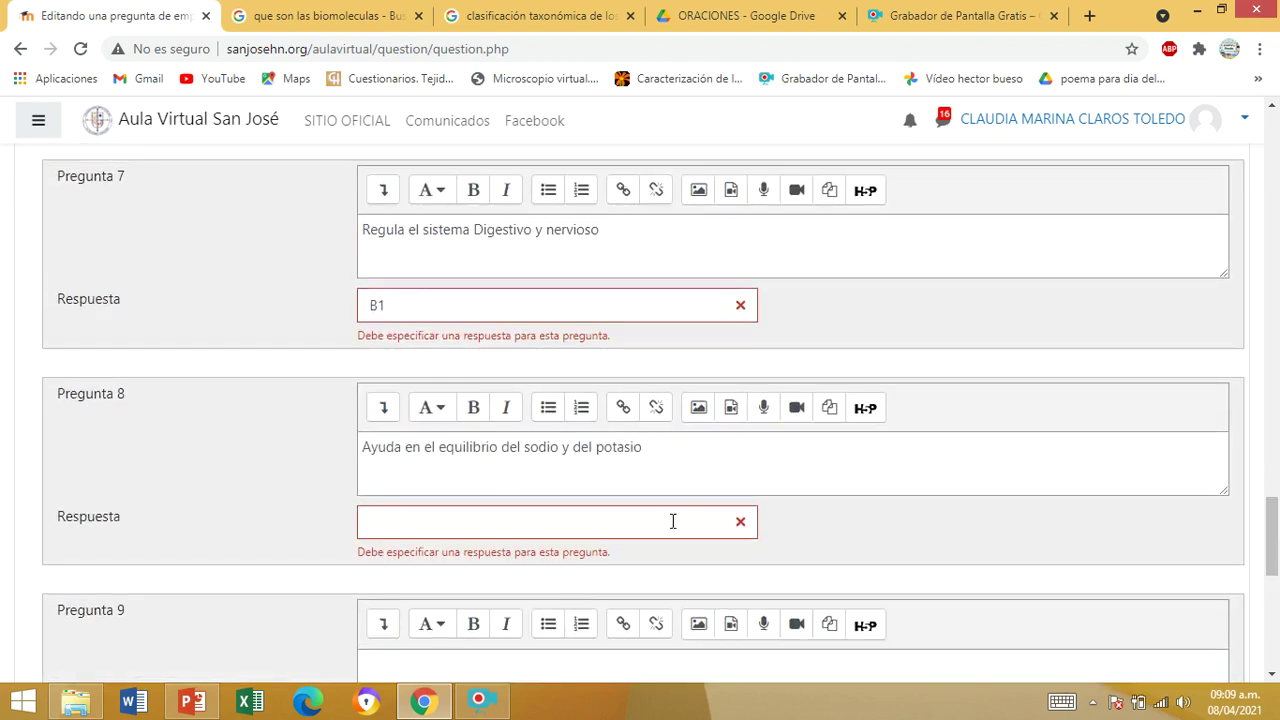
left_click(601, 526)
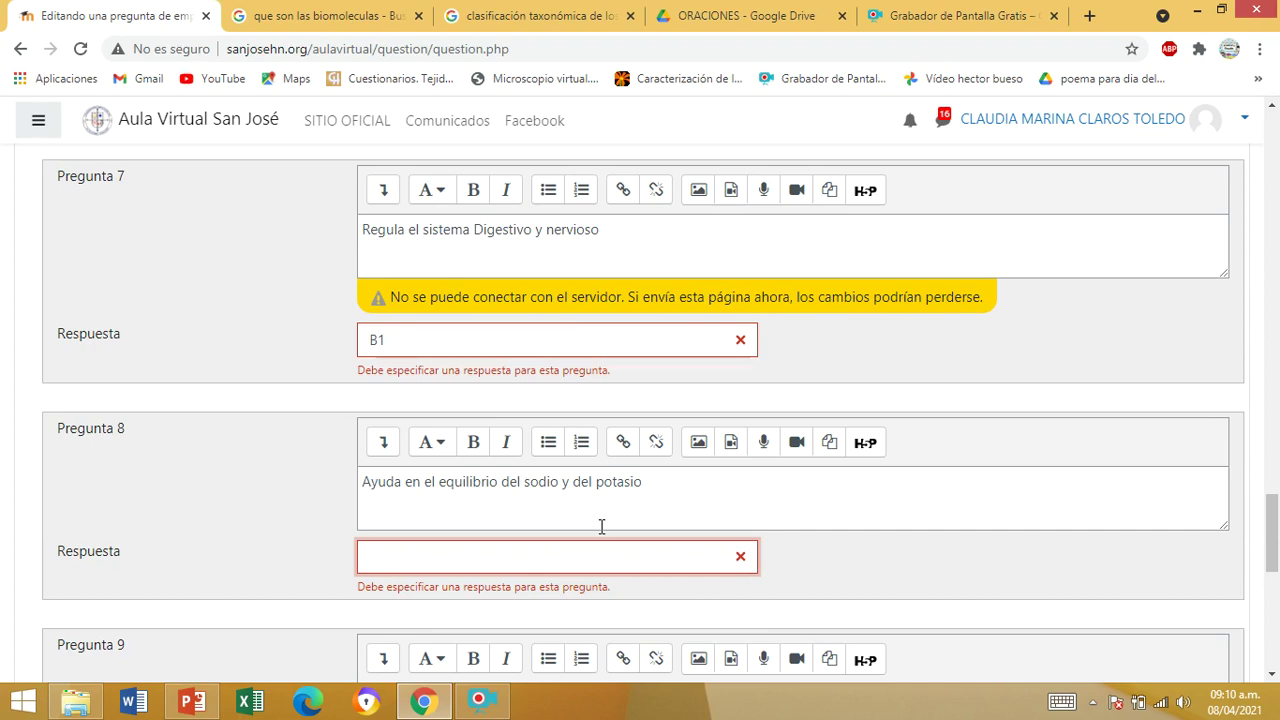
Replace Pregunta 8's statement with 'Antioxidamente que contribuye al buen funcionamiento de los musculos y las enzimas'
left_click(683, 480)
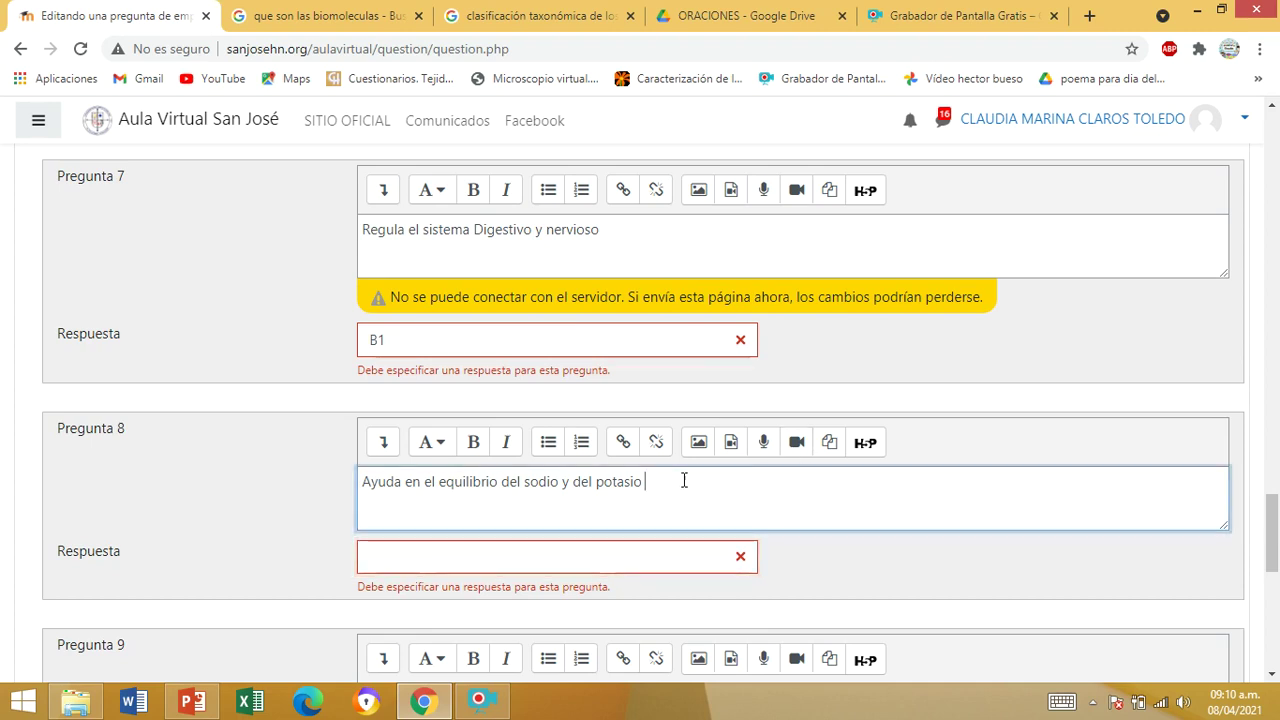
left_click_drag(683, 480, 297, 463)
type("Me")
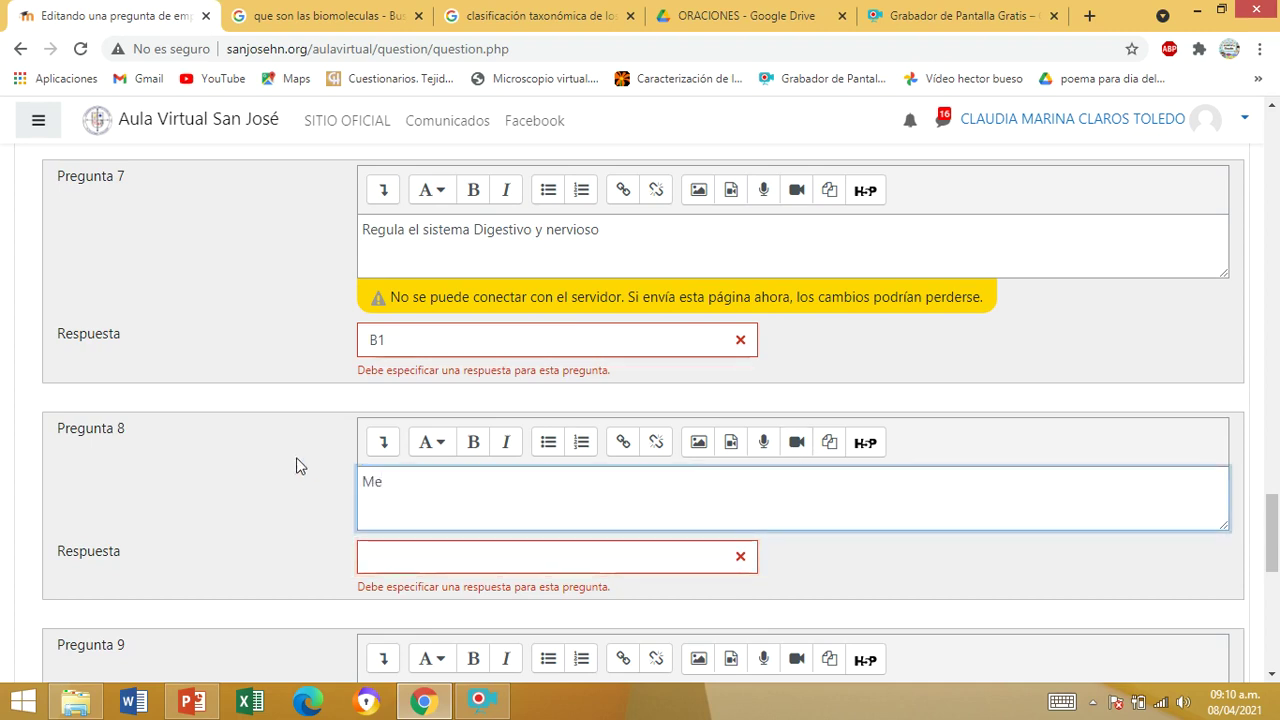
key("BackSpace")
key("BackSpace")
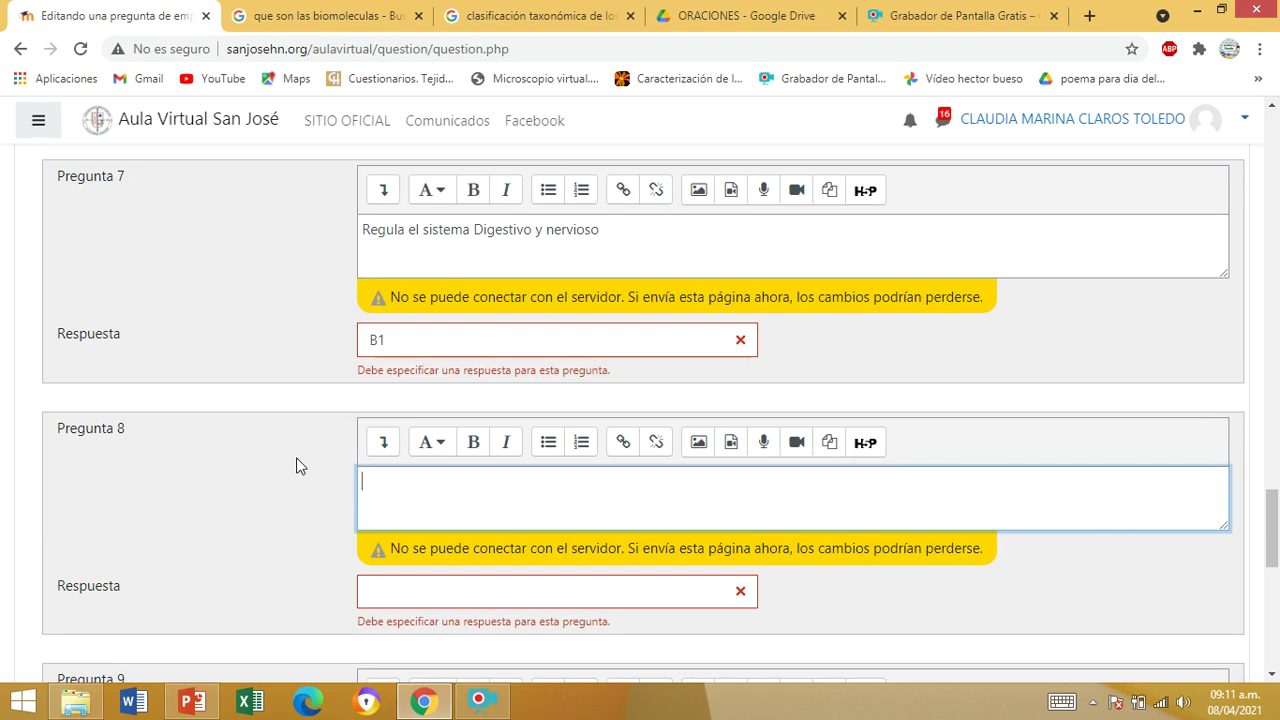
type("Antioxidamente")
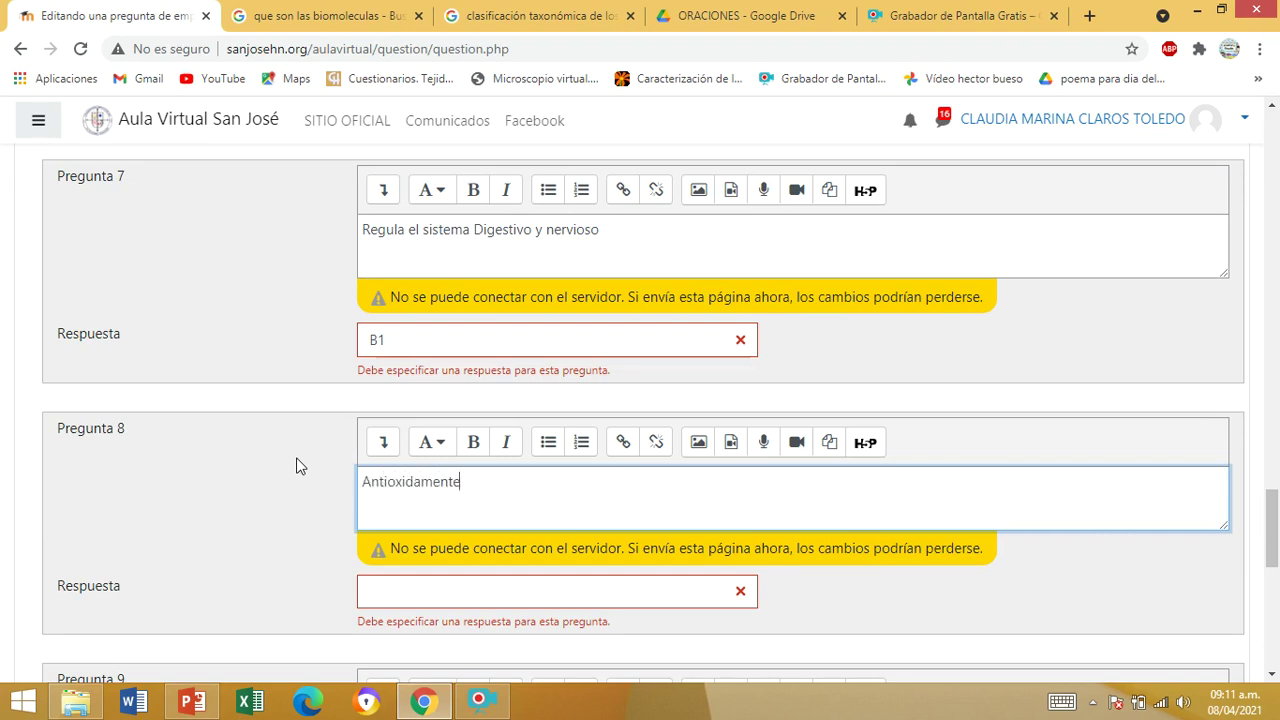
key("BackSpace")
type("te que contribuye")
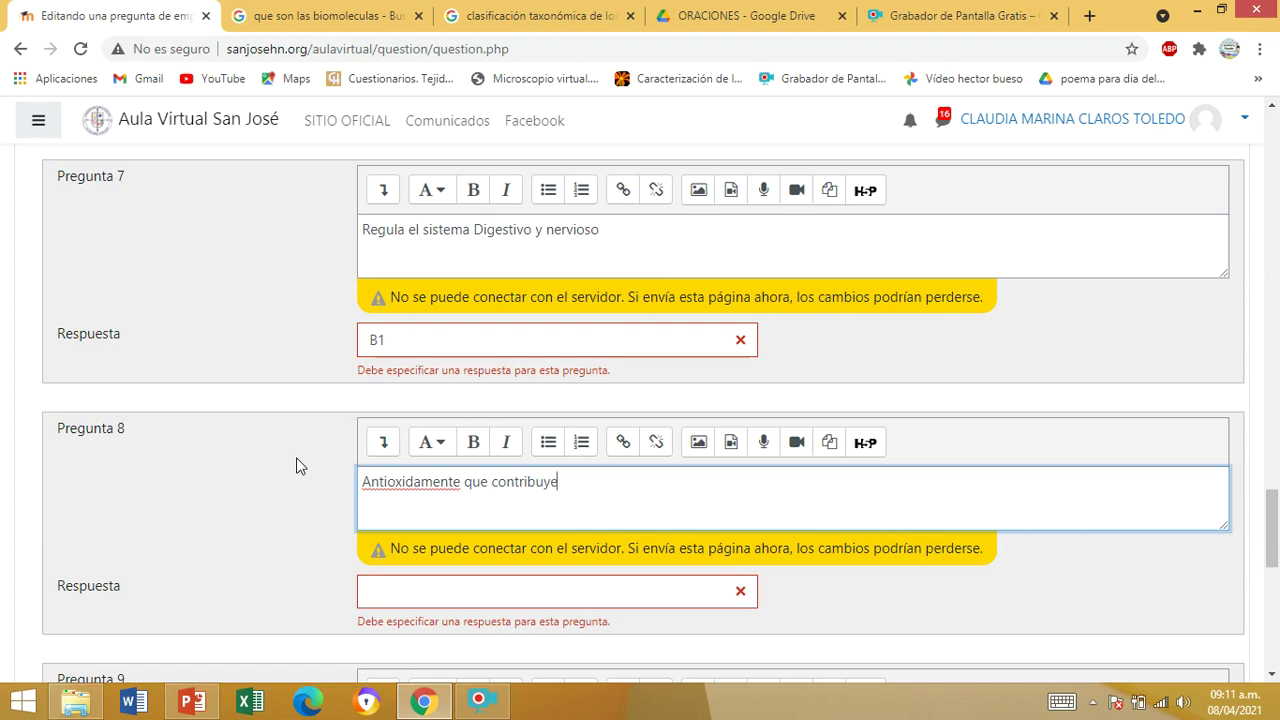
type("al buen funcionamiento ")
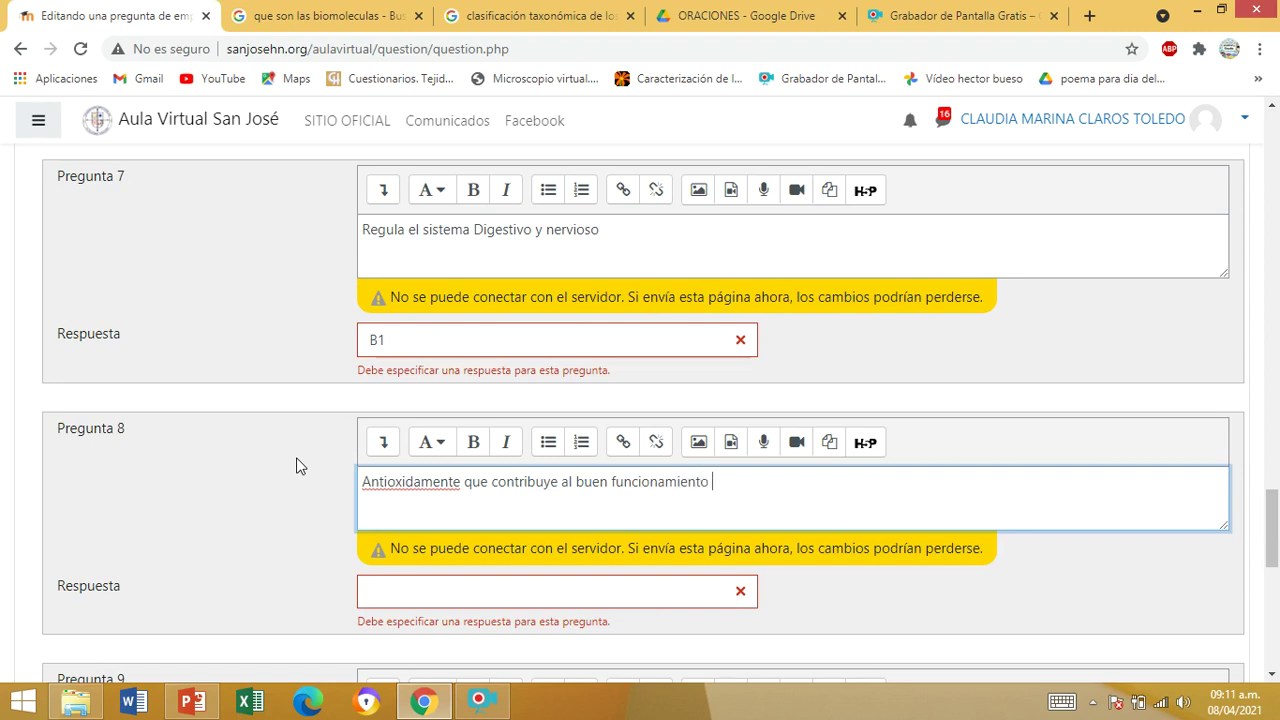
type("de los musculos")
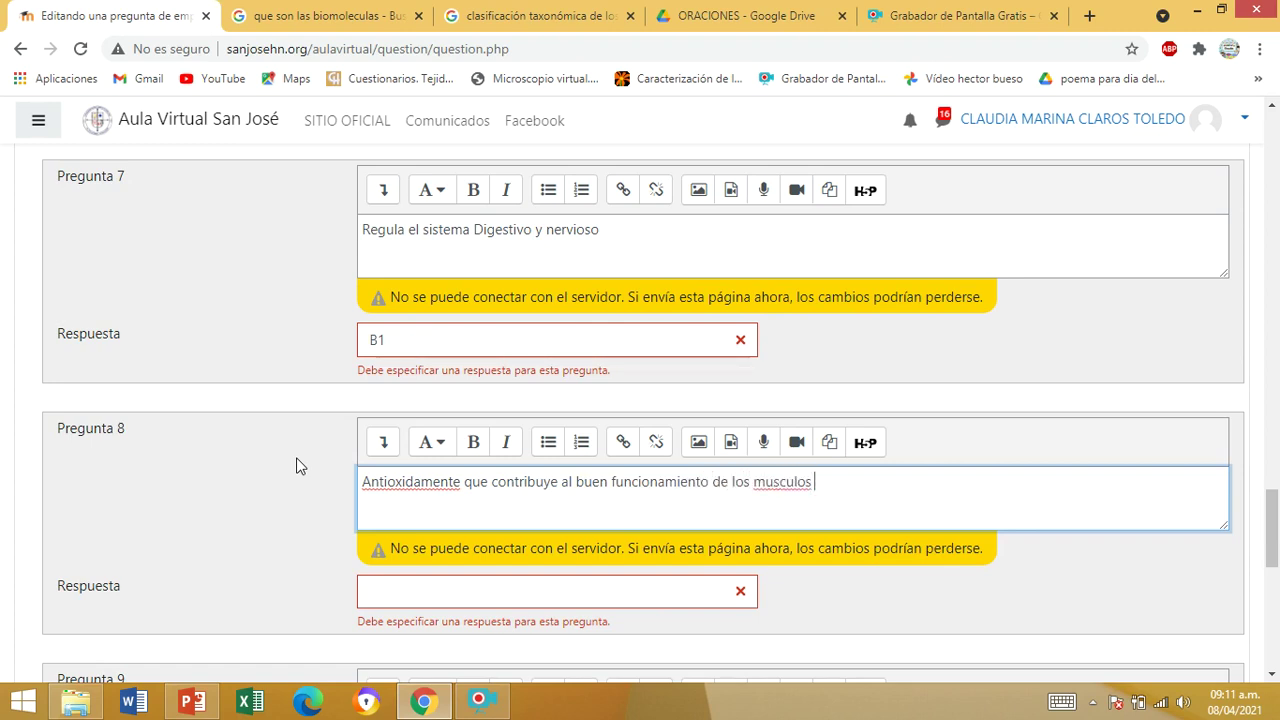
type(" y las enzimas")
Start entering the vitamin 'B' as Pregunta 8's answer
left_click(376, 591)
type("B")
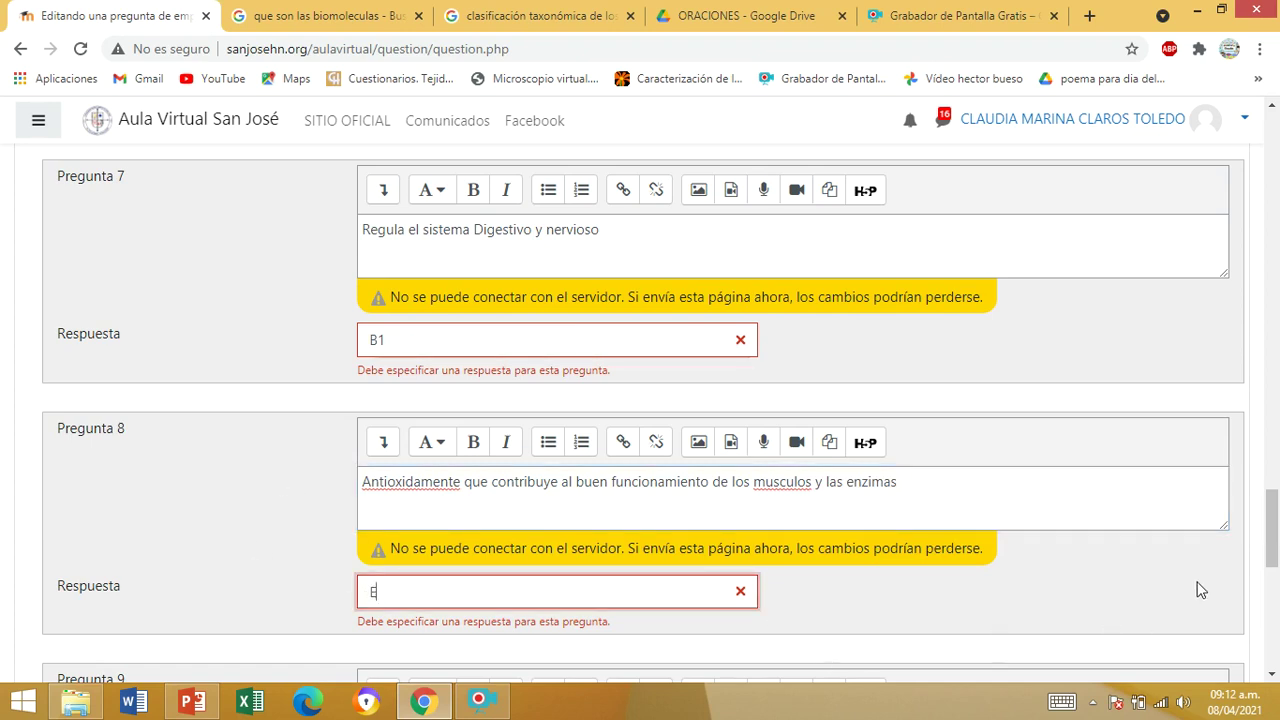
left_click_drag(1276, 529, 1277, 640)
Save the question, then sign back in with the saved username and account password
left_click(403, 607)
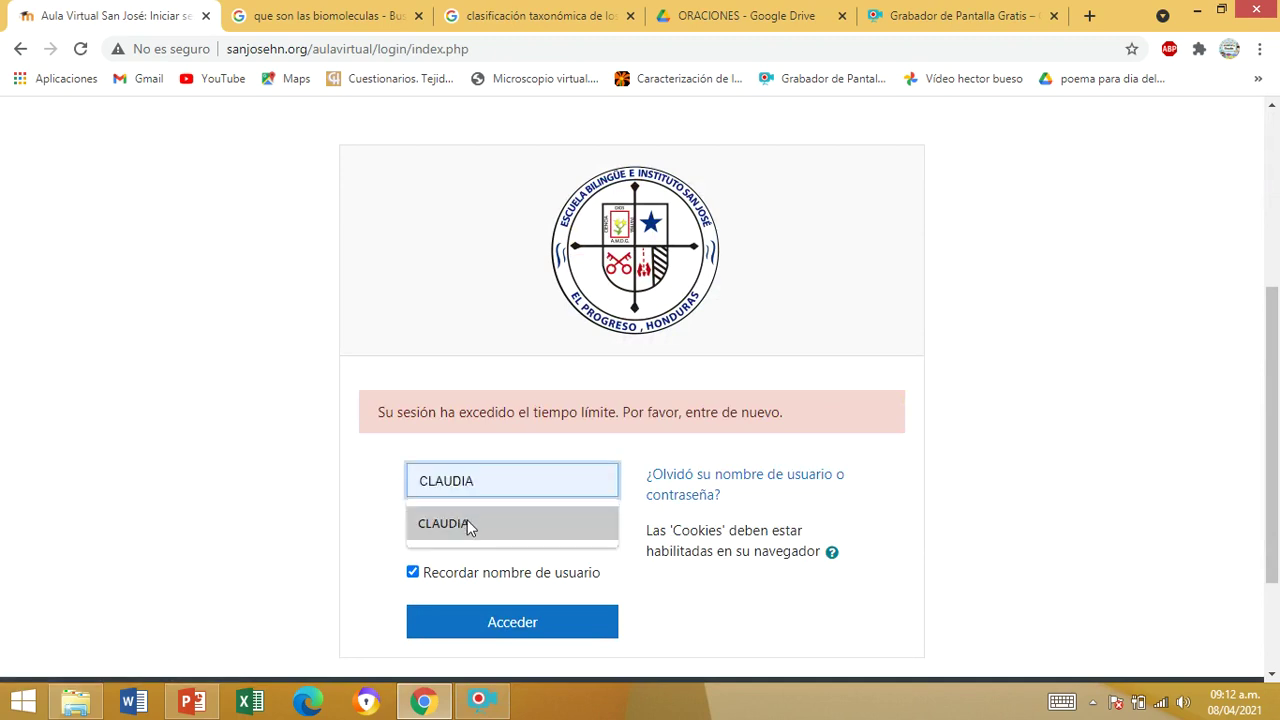
left_click(467, 520)
type("a")
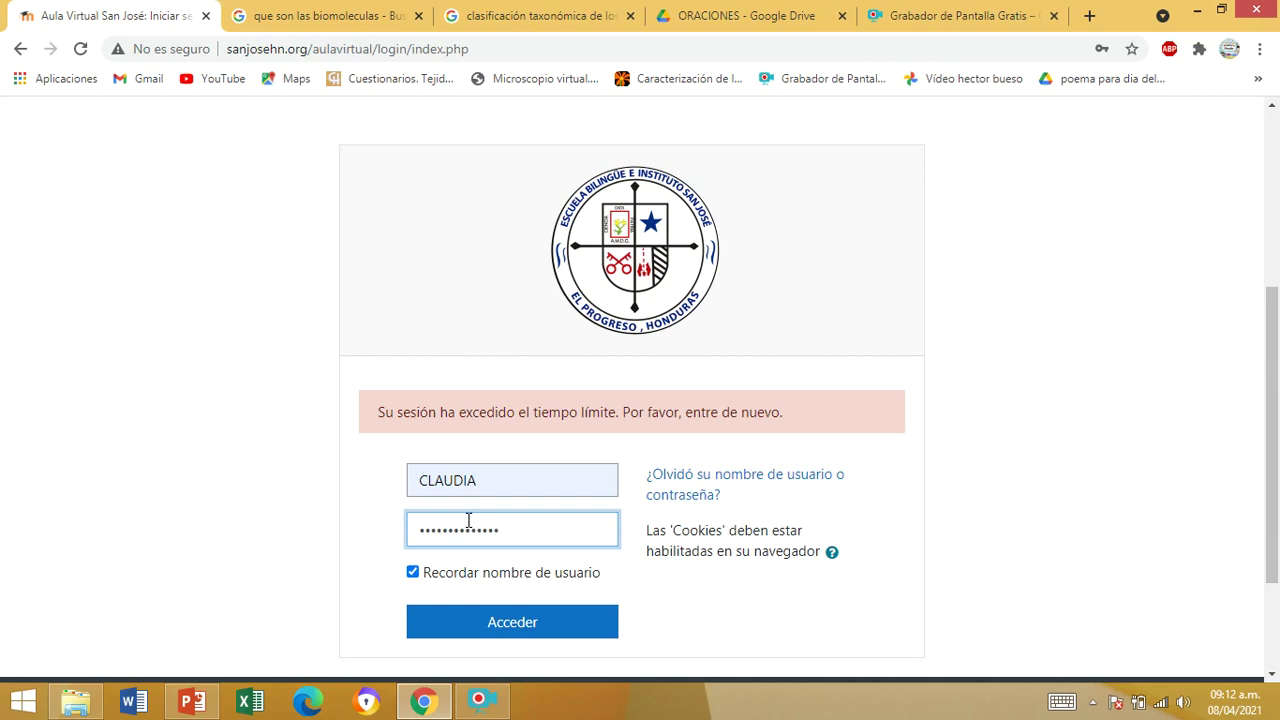
type("1")
key("Return")
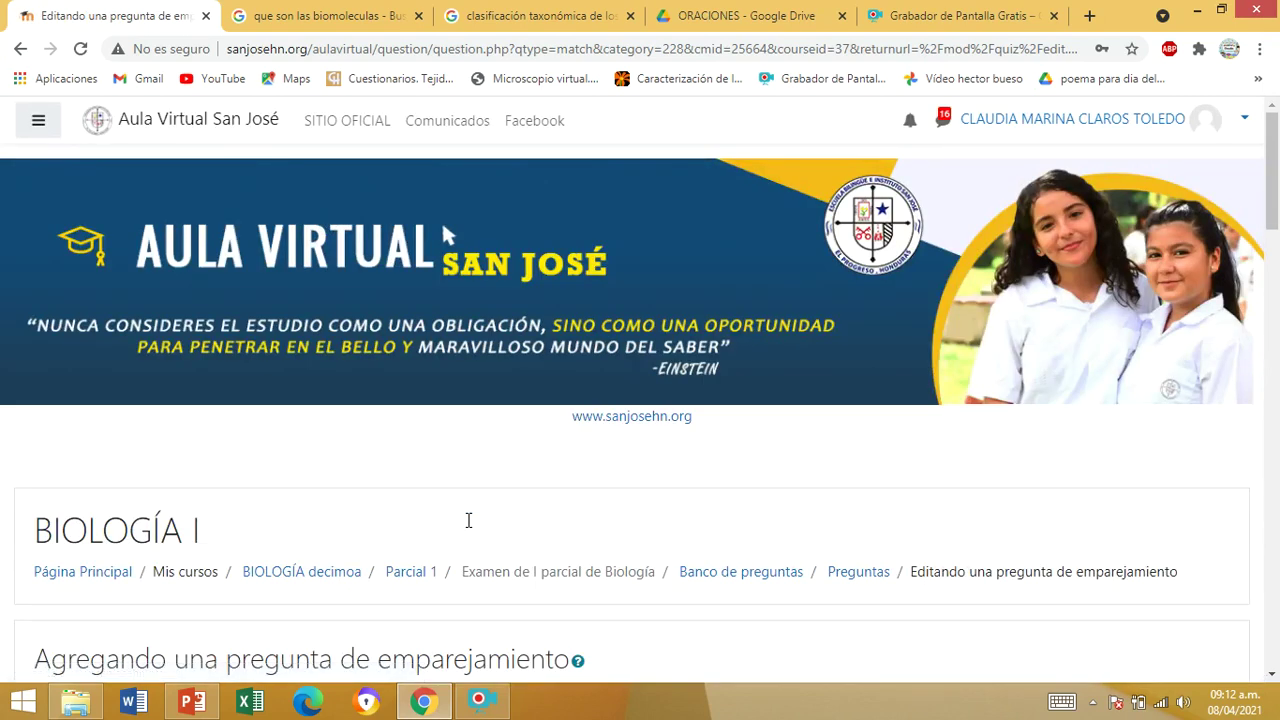
Give the reloaded matching question the name '1'
left_click_drag(1270, 170, 1276, 222)
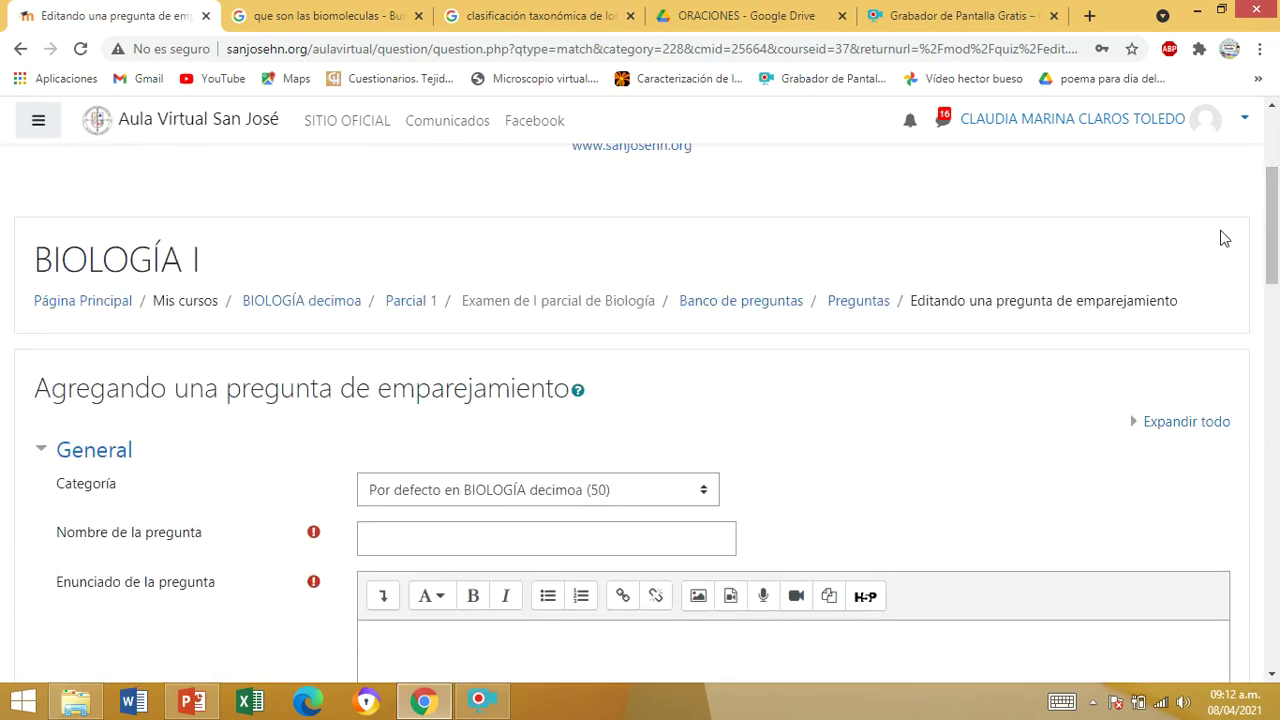
left_click(429, 546)
type("1")
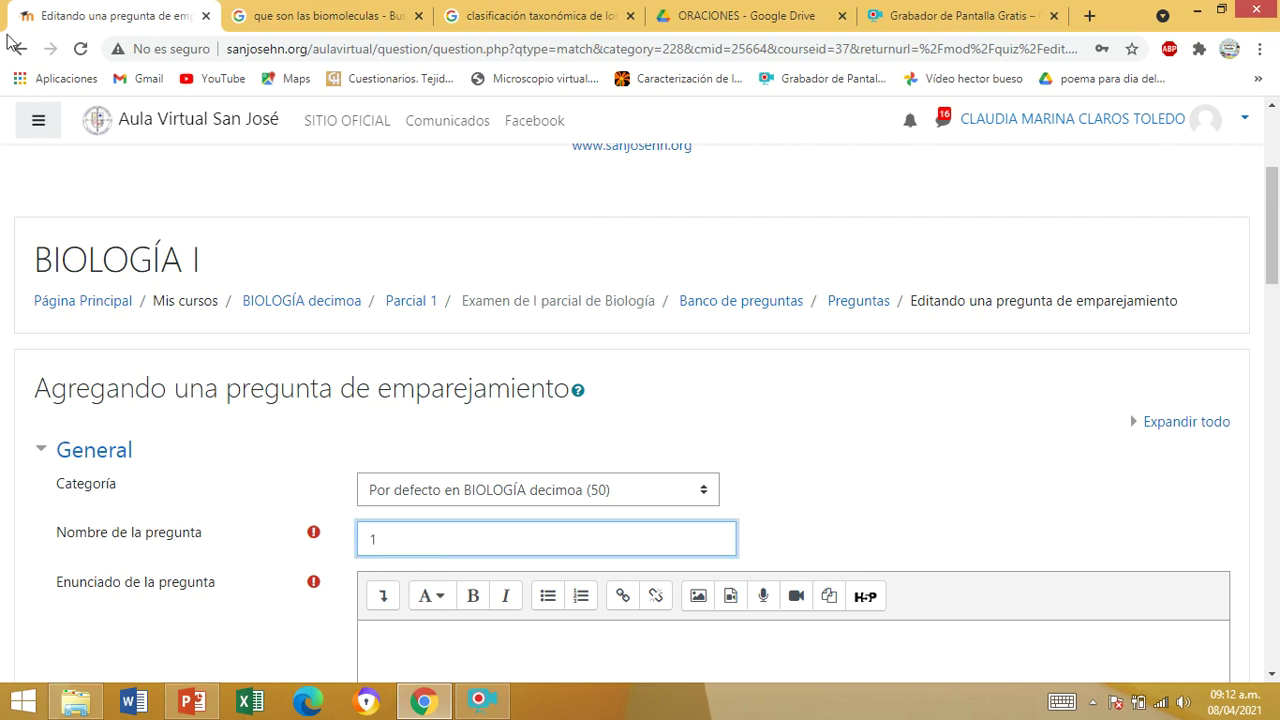
Move from the biomoléculas results to the 'clasificación taxonómica de los seres vivos' image results and erase that query
left_click(262, 15)
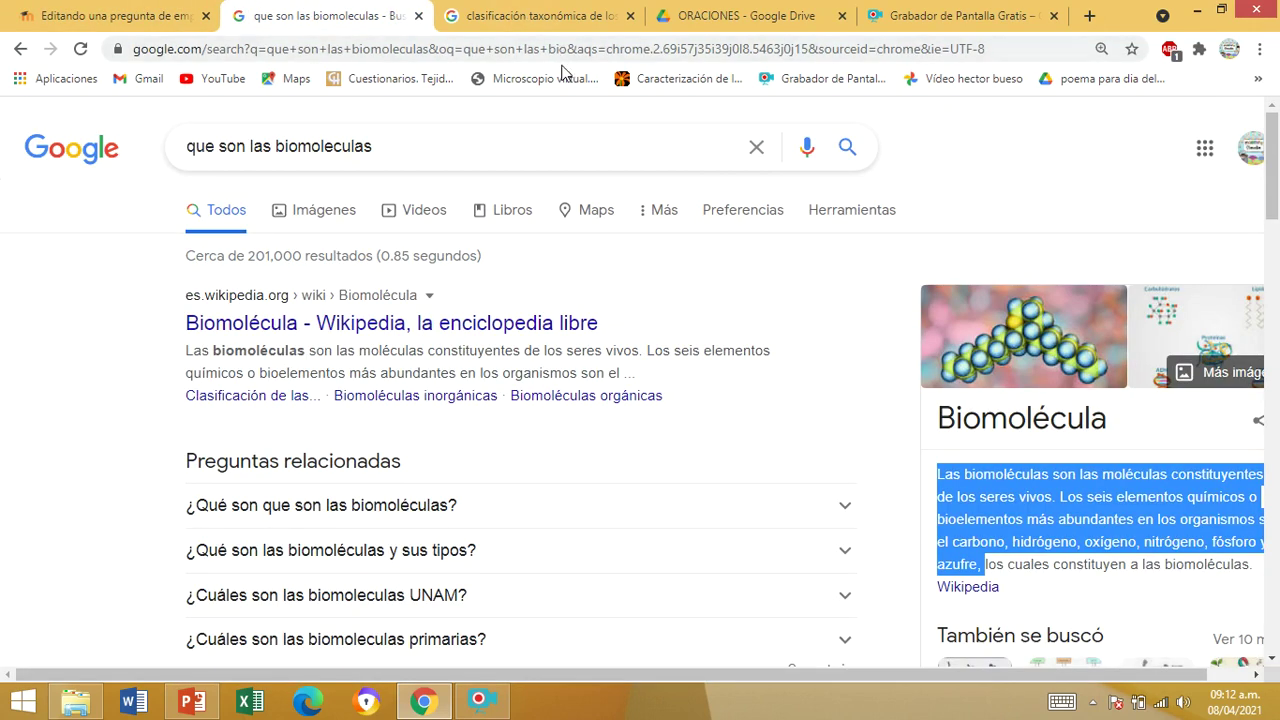
left_click(556, 24)
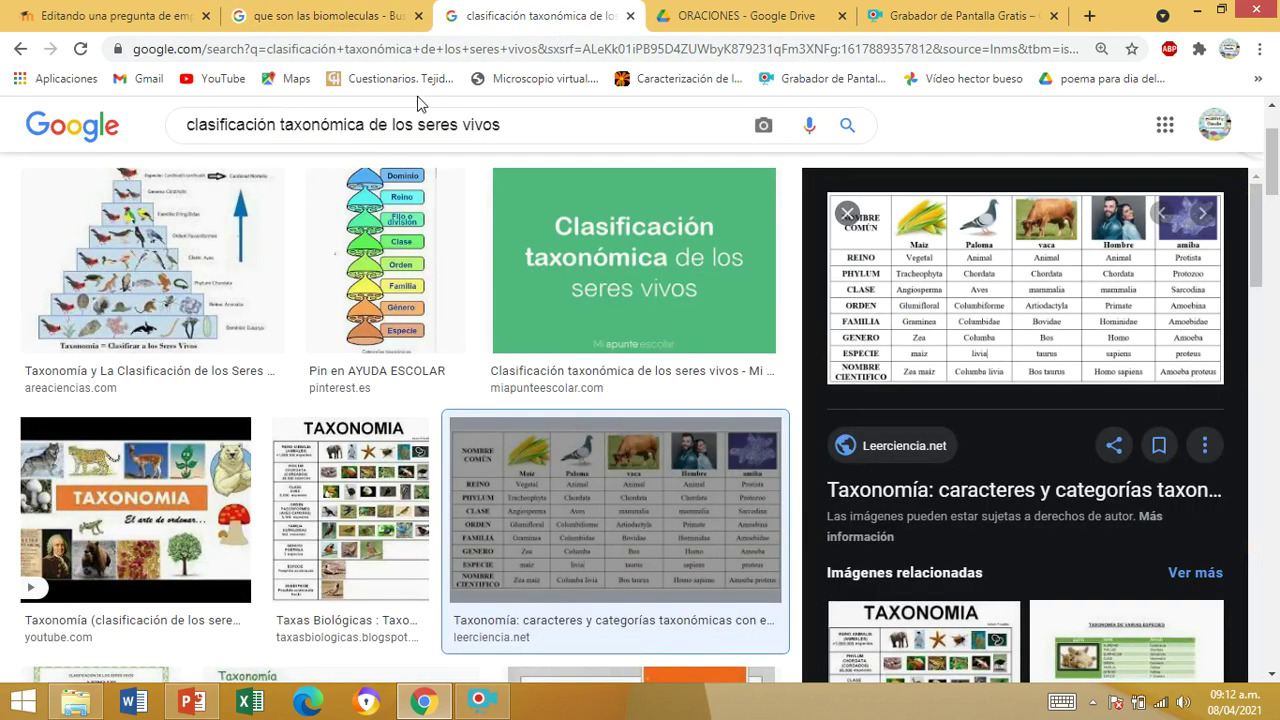
left_click_drag(520, 123, 180, 124)
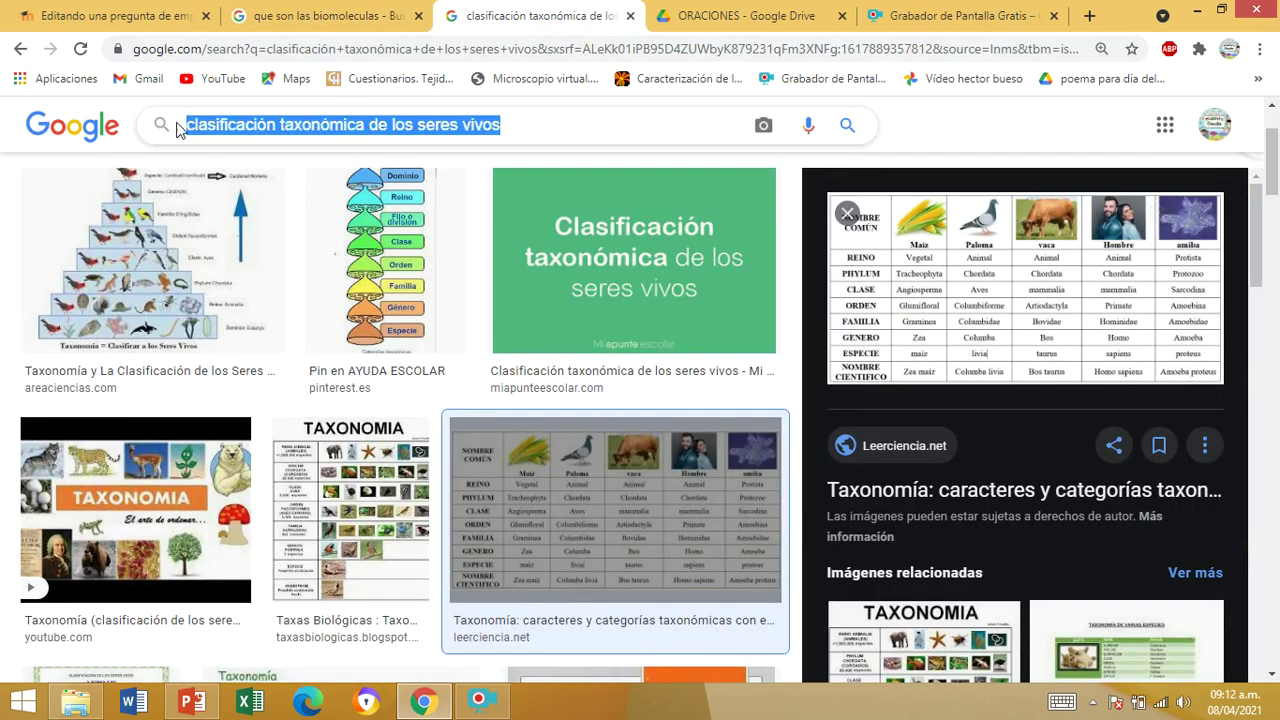
key("BackSpace")
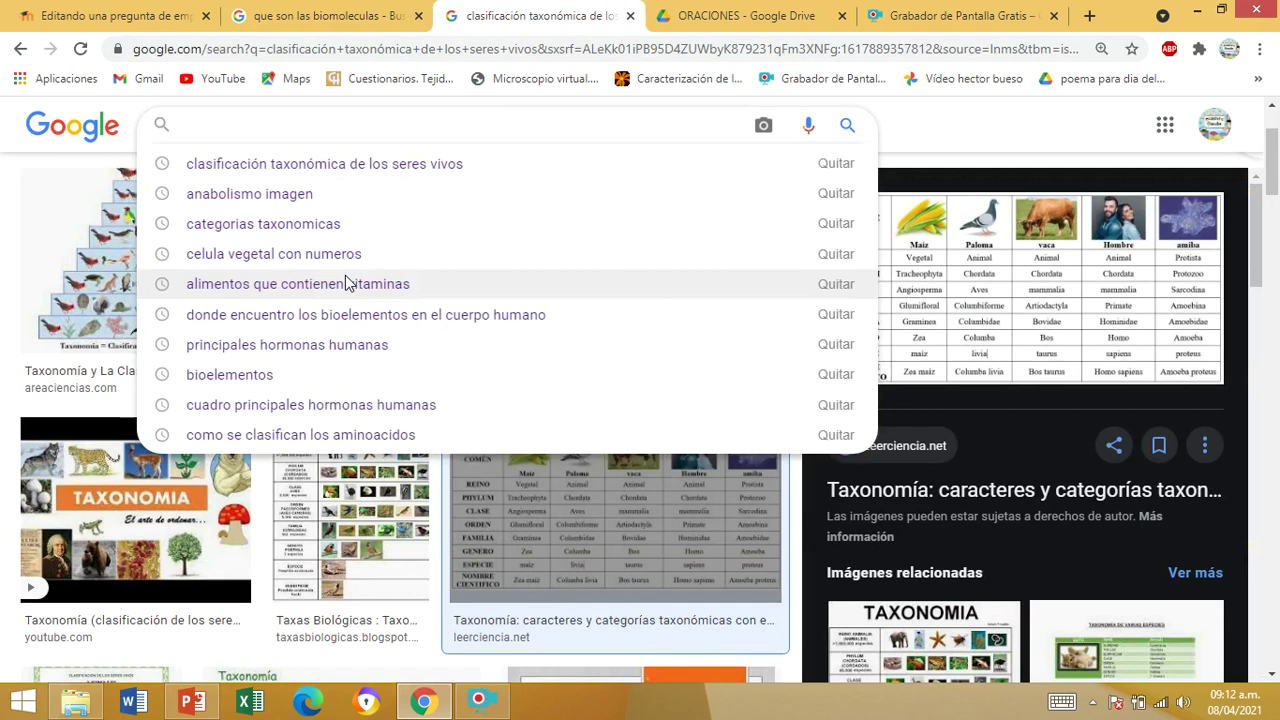
left_click(483, 706)
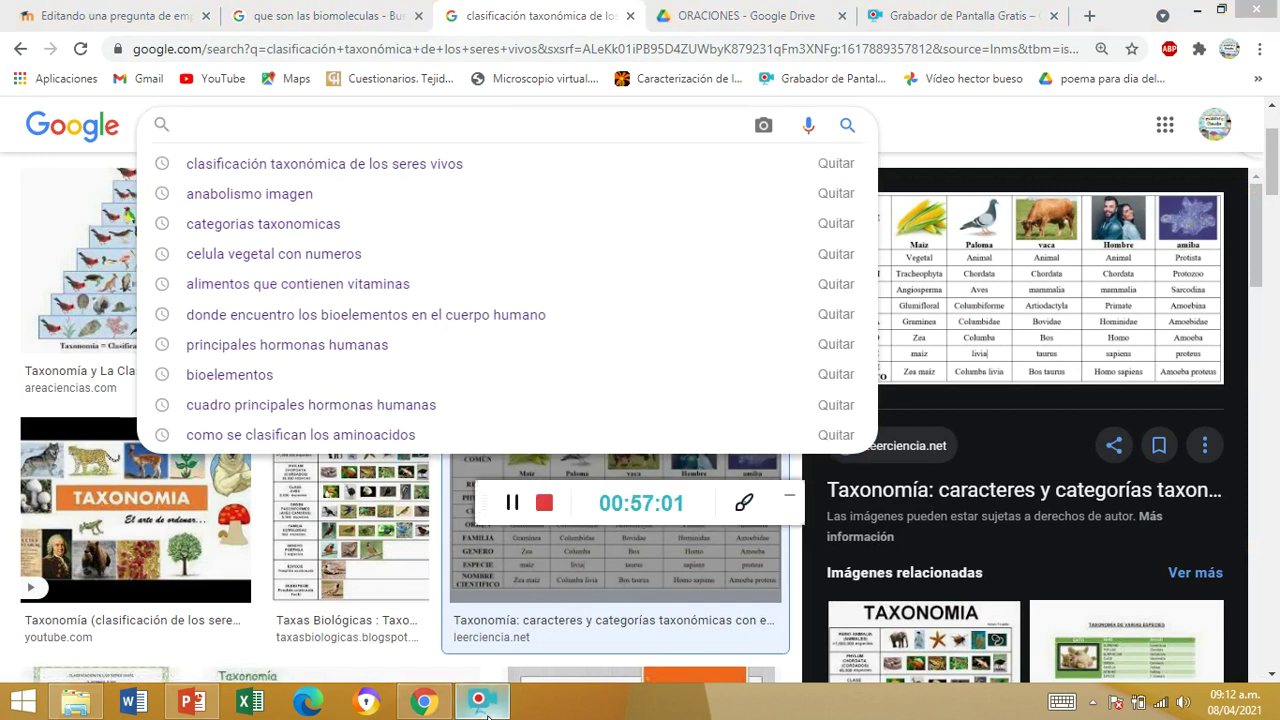